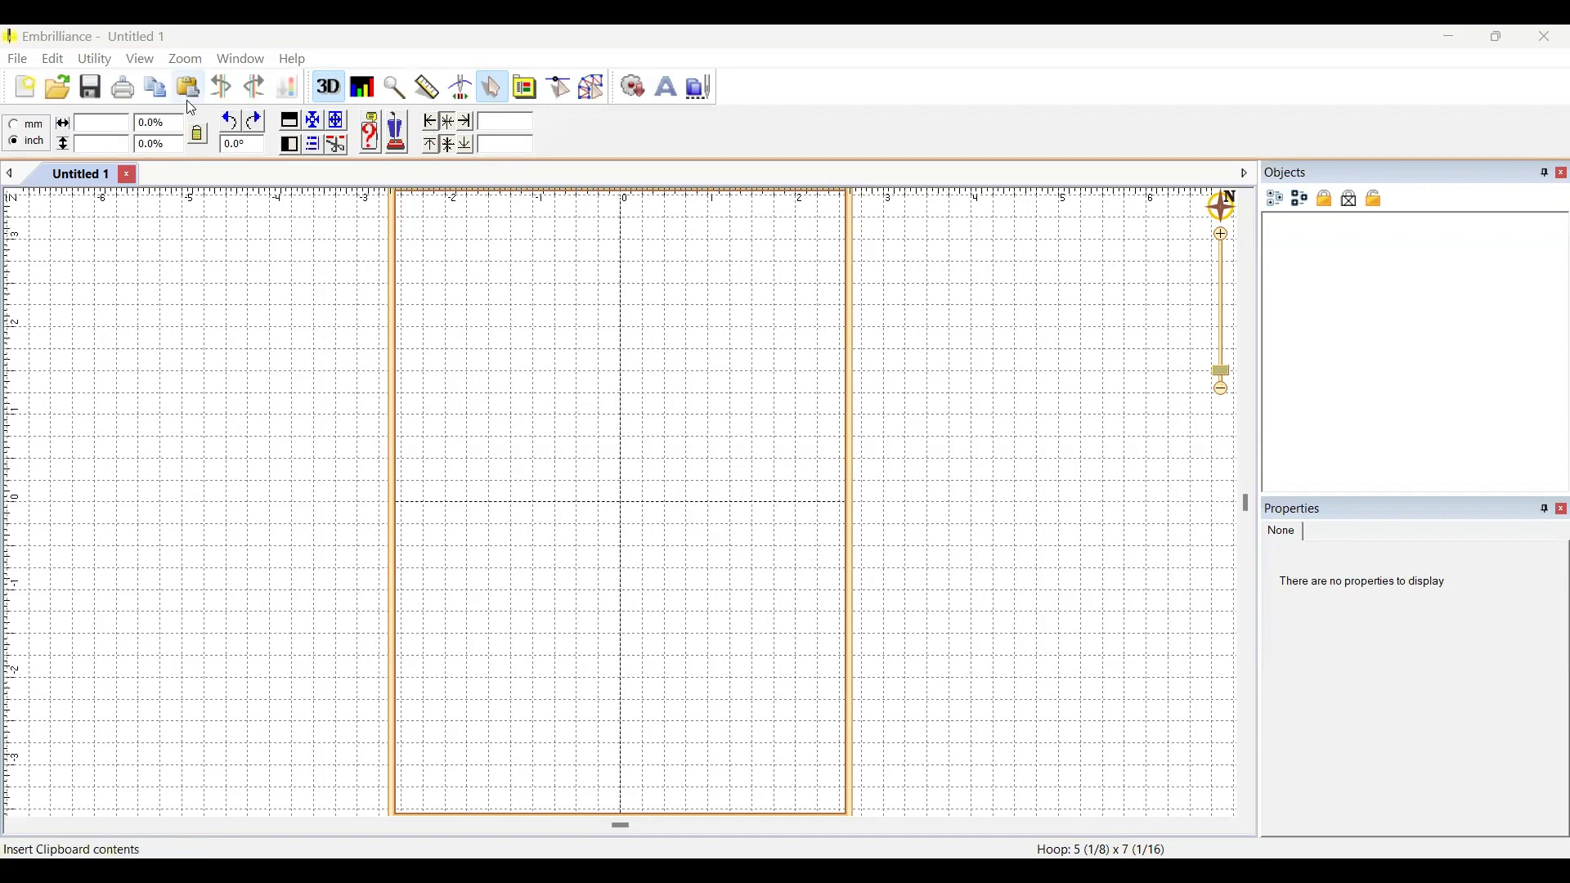
# Start opening a design file from the Pocket tops folder, with the designs shown as extra large icons
pyautogui.click(56, 85)
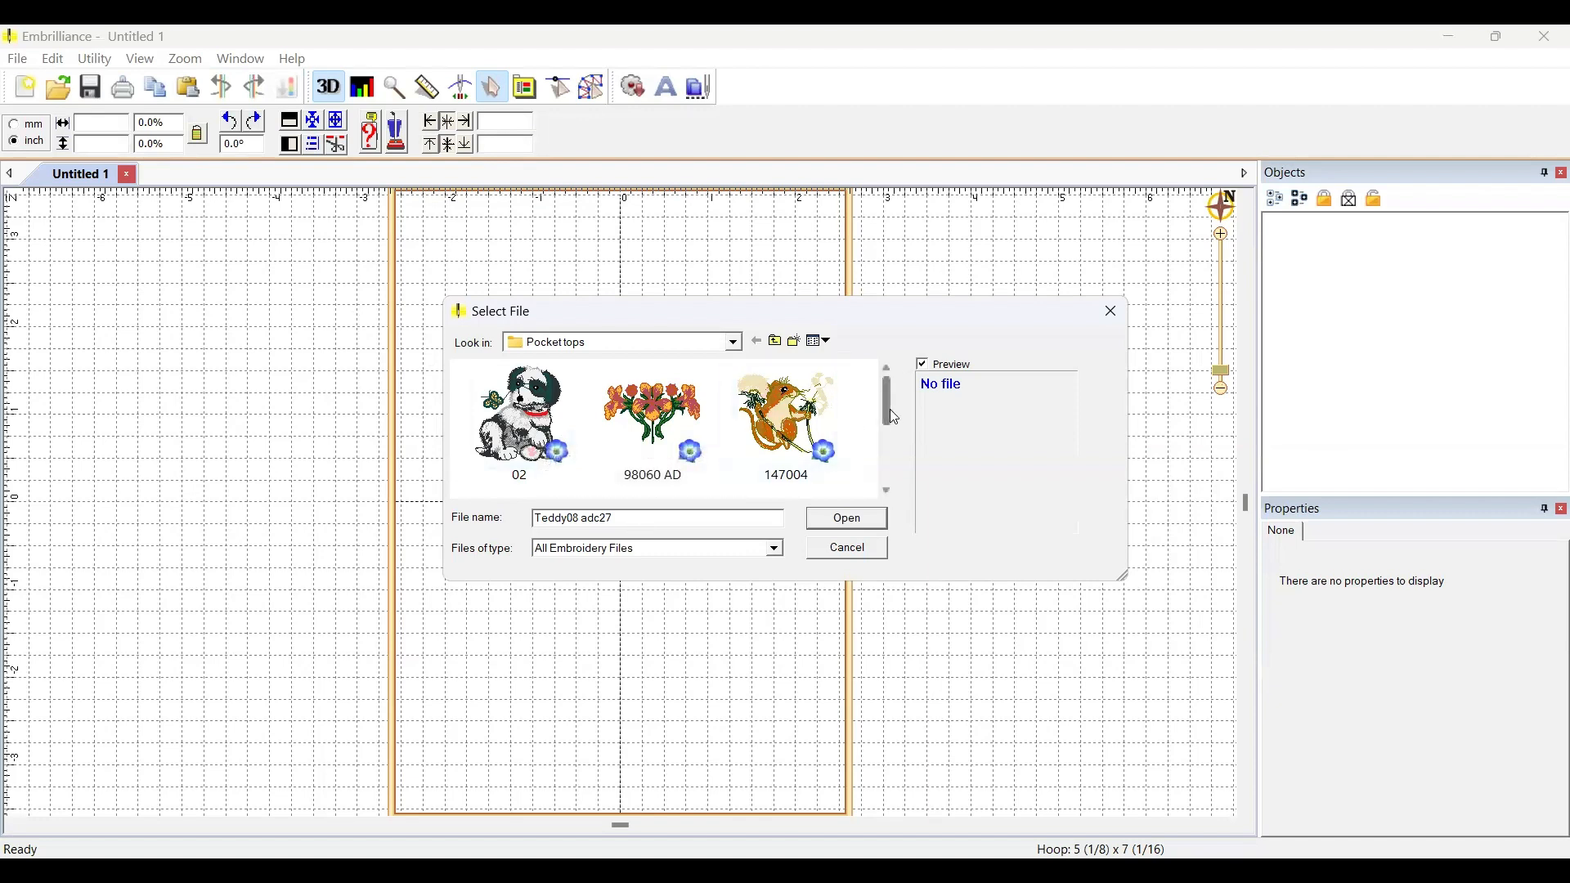
pyautogui.moveTo(885, 401)
pyautogui.mouseDown()
pyautogui.moveTo(882, 482)
pyautogui.moveTo(884, 414)
pyautogui.mouseUp()
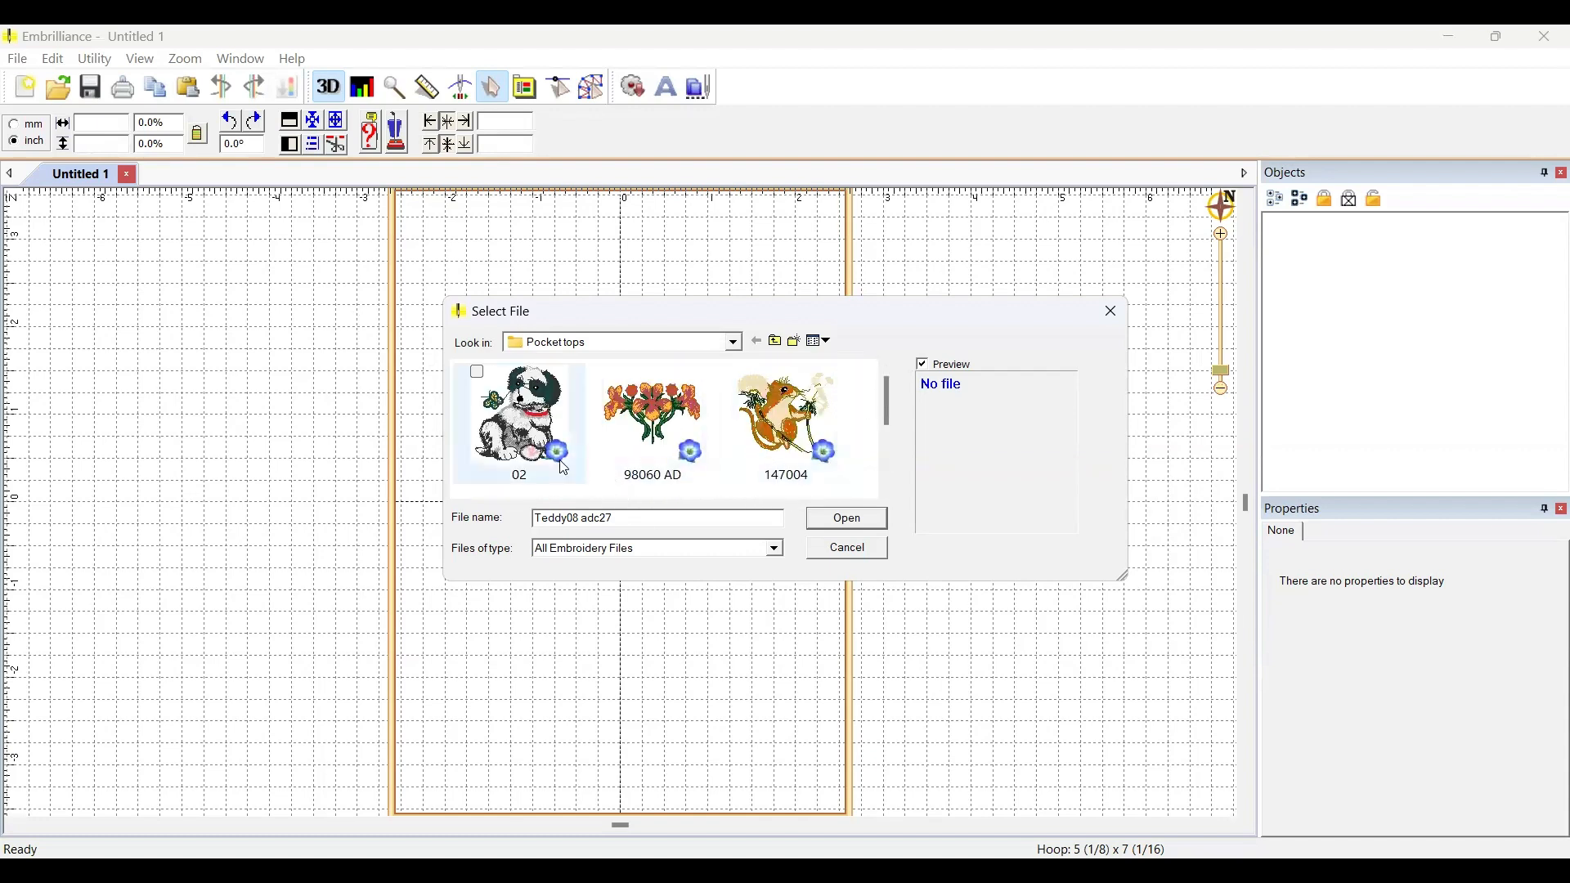
pyautogui.click(829, 347)
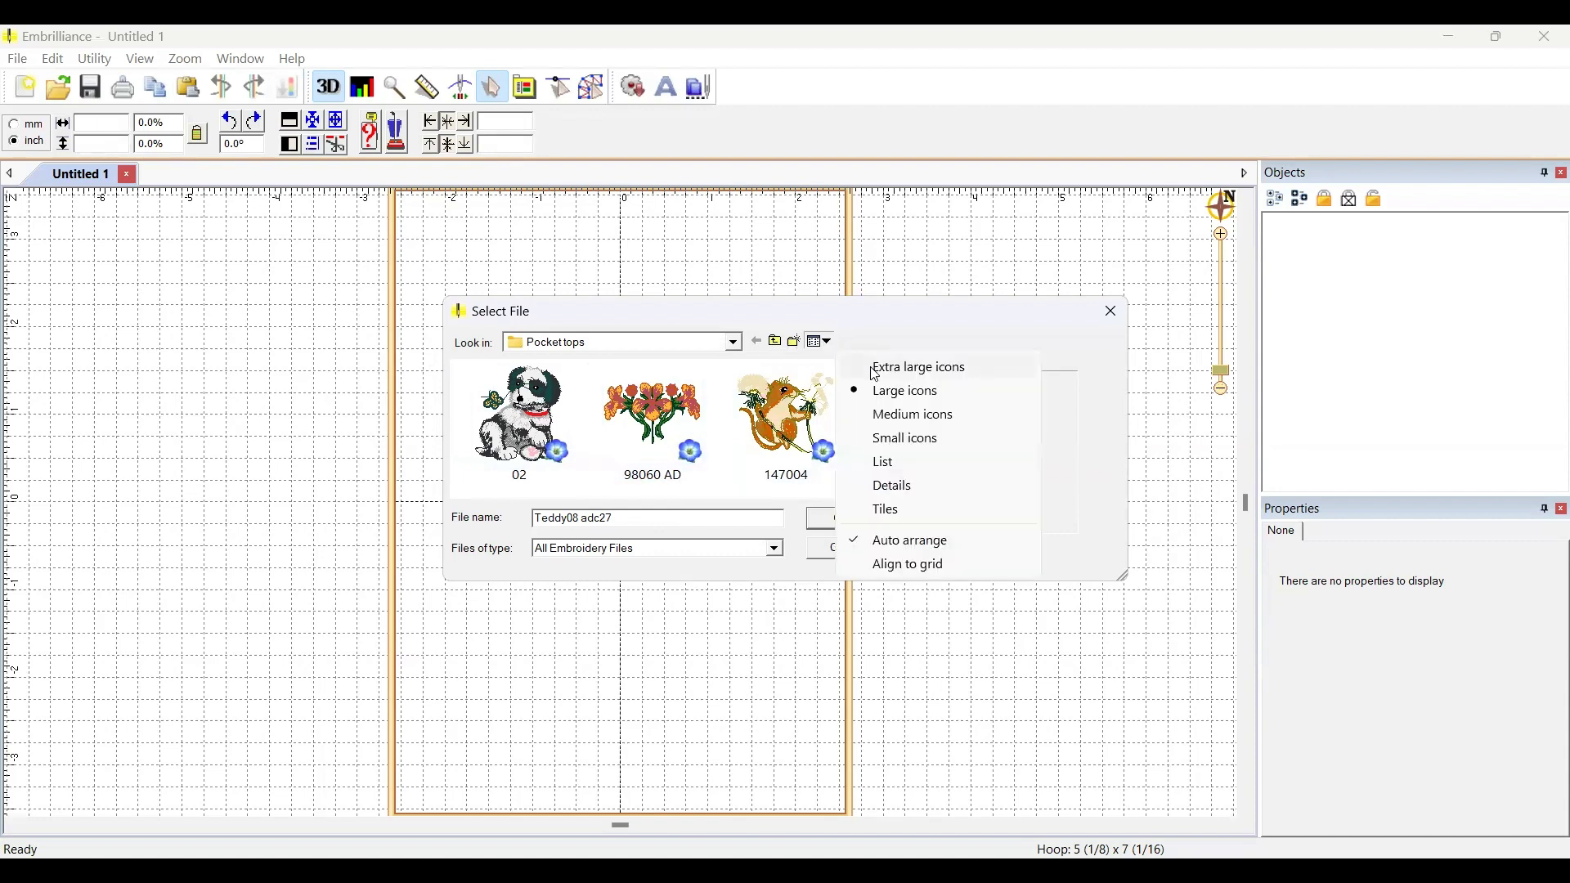
pyautogui.click(873, 368)
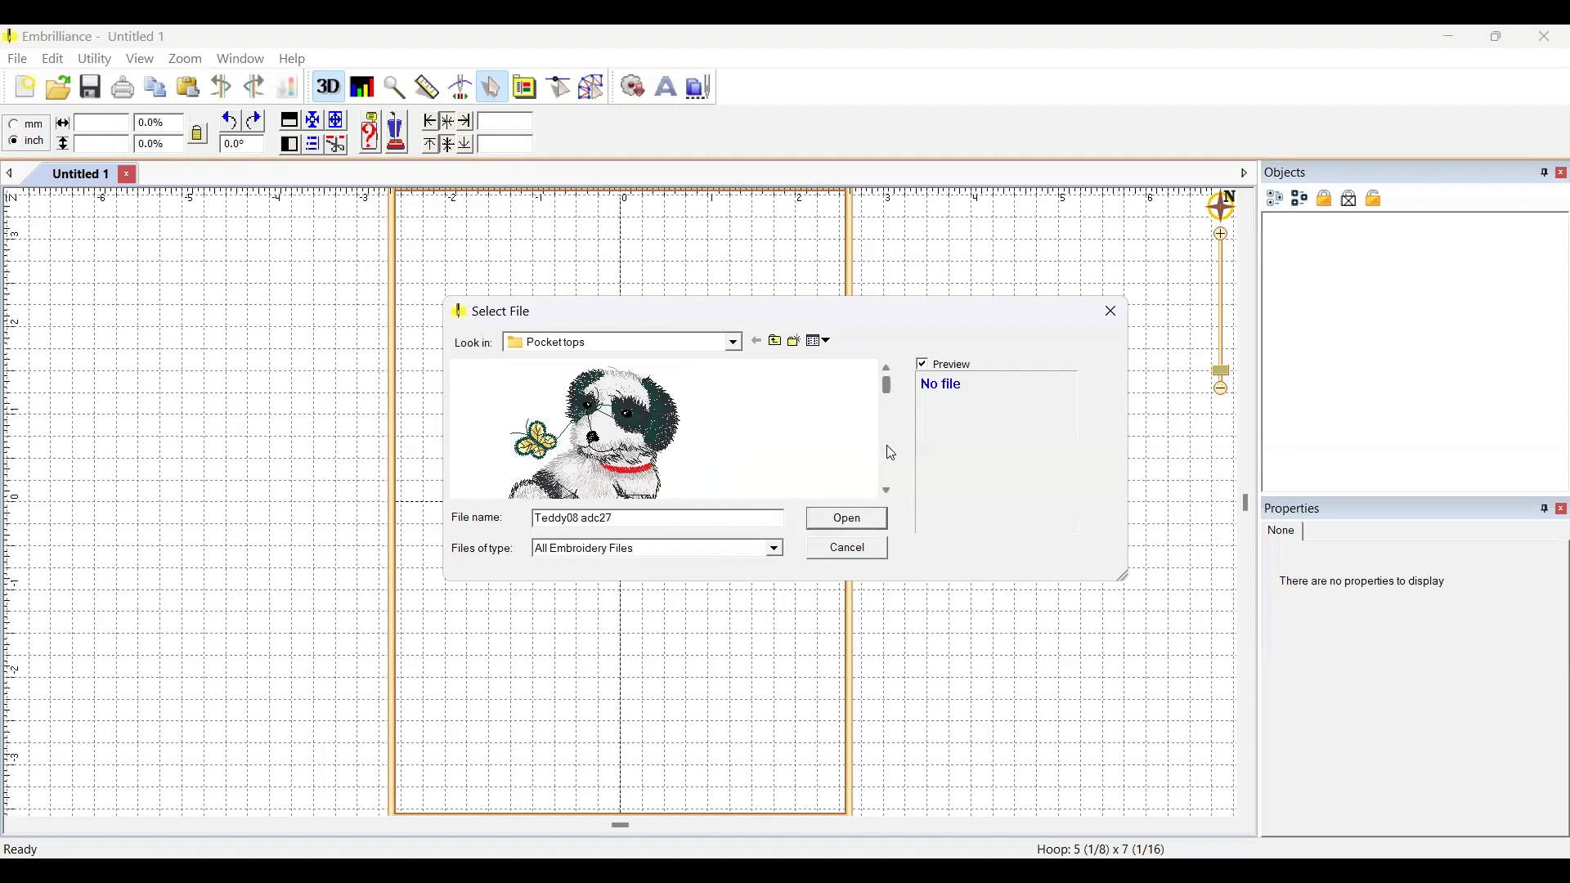
# Examine the design thumbnails in the Pocket tops folder for ones suitable as pocket toppers
pyautogui.scroll(-2, 892, 454)
pyautogui.scroll(-2, 892, 453)
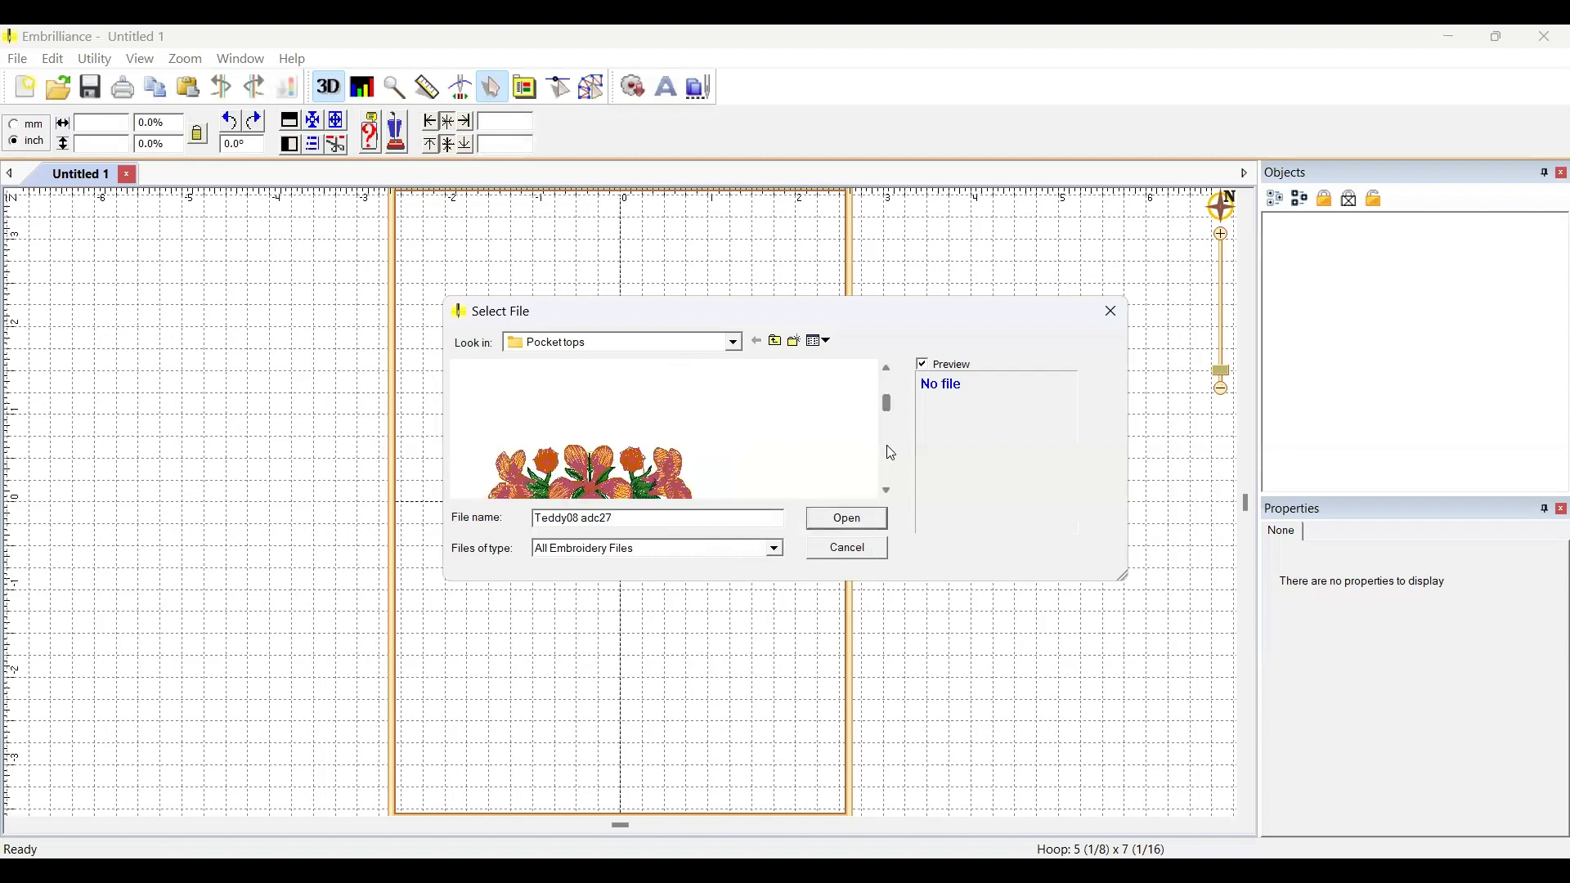
pyautogui.scroll(-2, 891, 416)
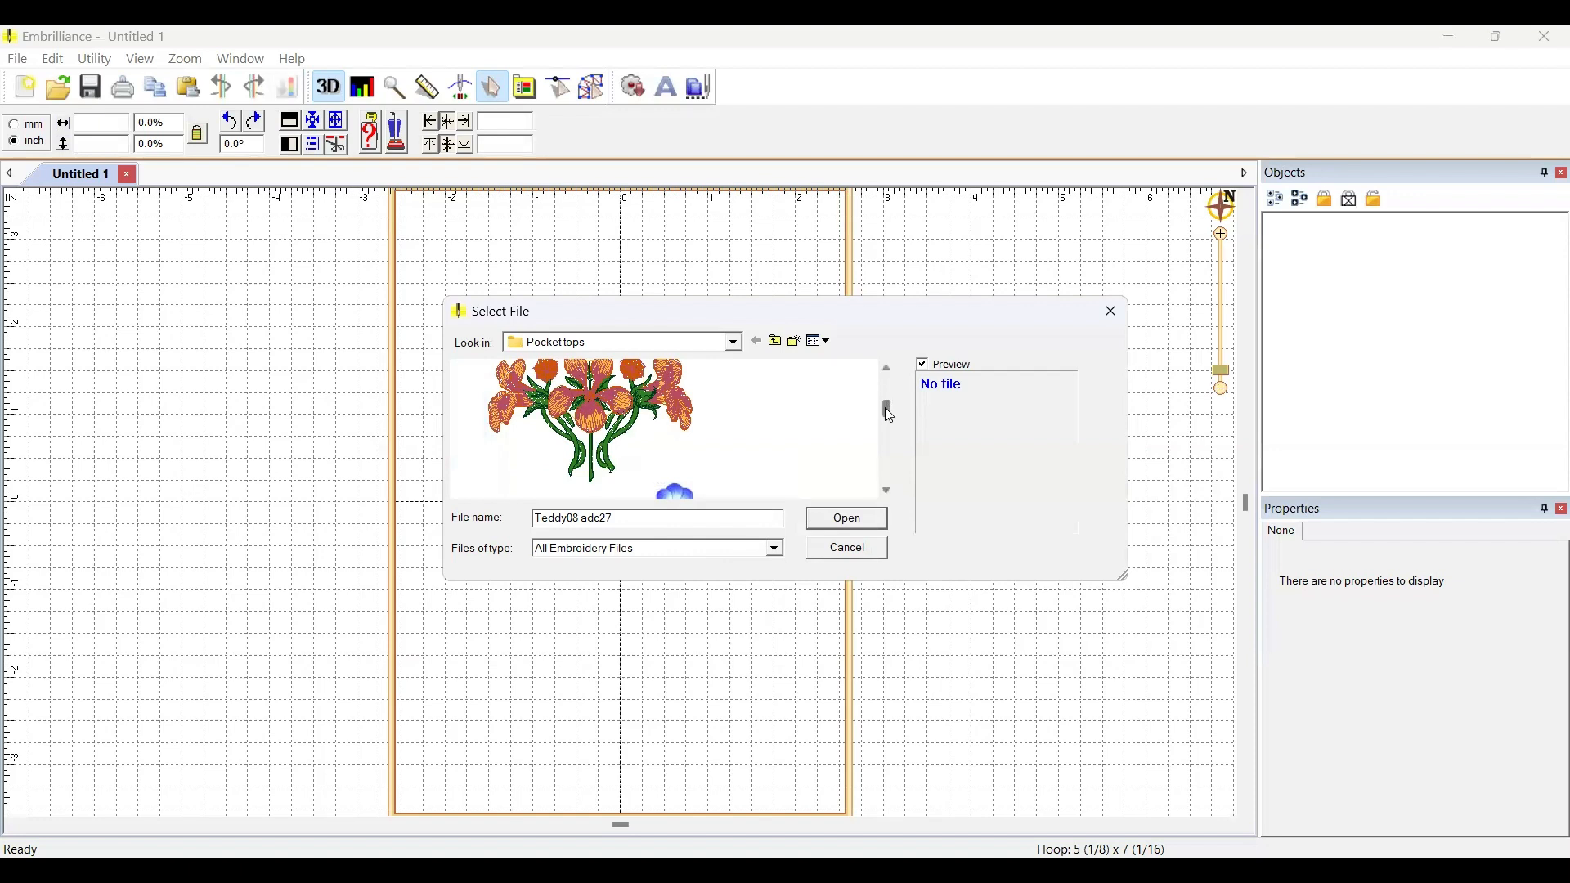
pyautogui.moveTo(889, 415); pyautogui.dragTo(883, 434)
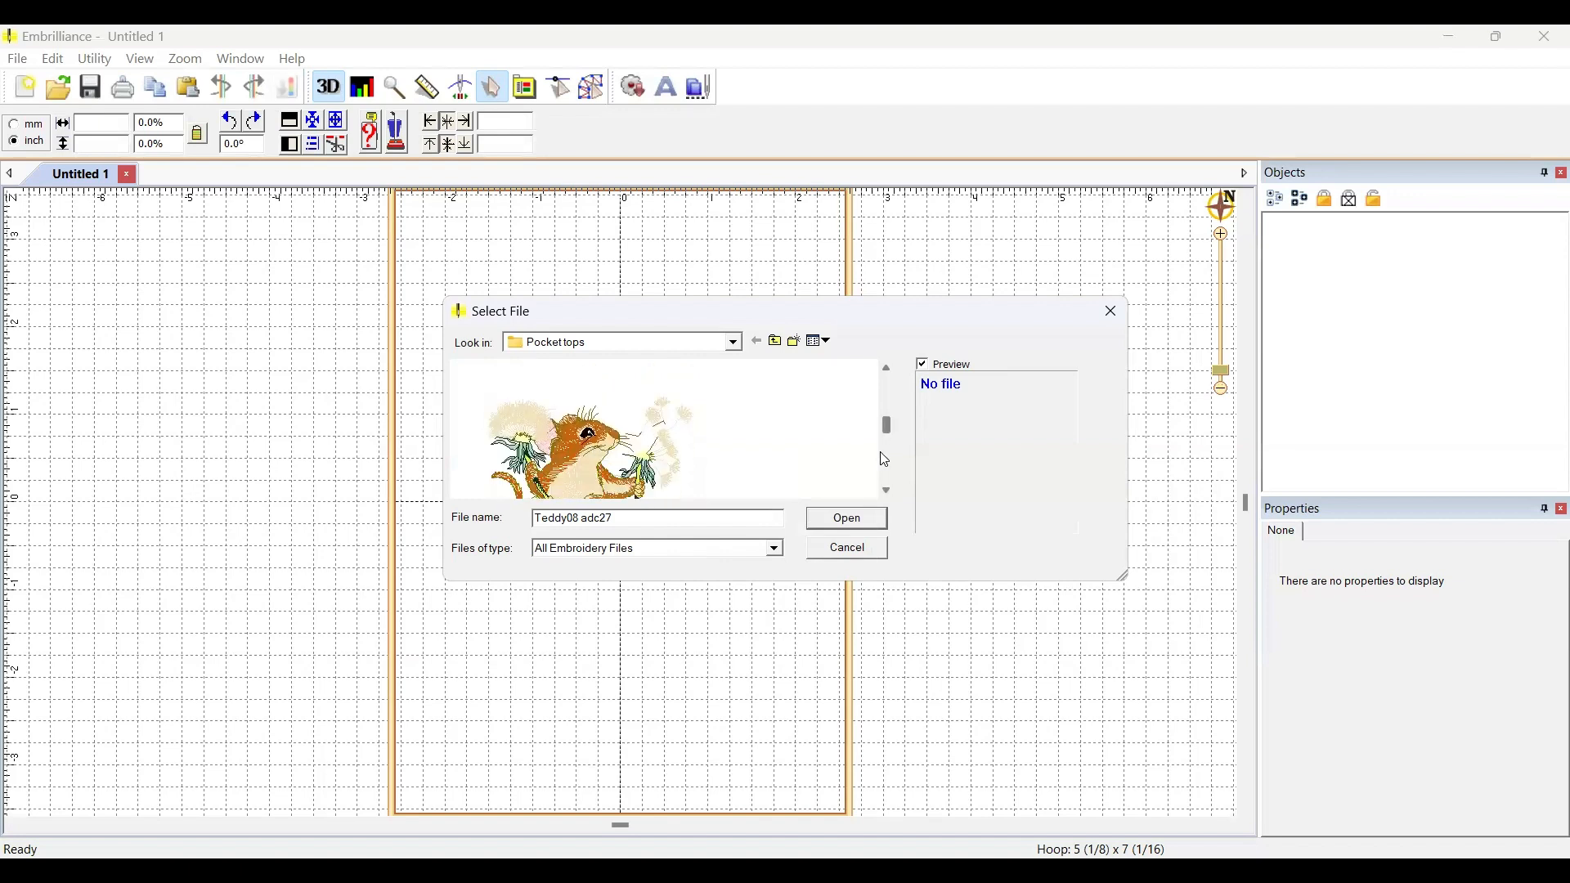
pyautogui.click(889, 370)
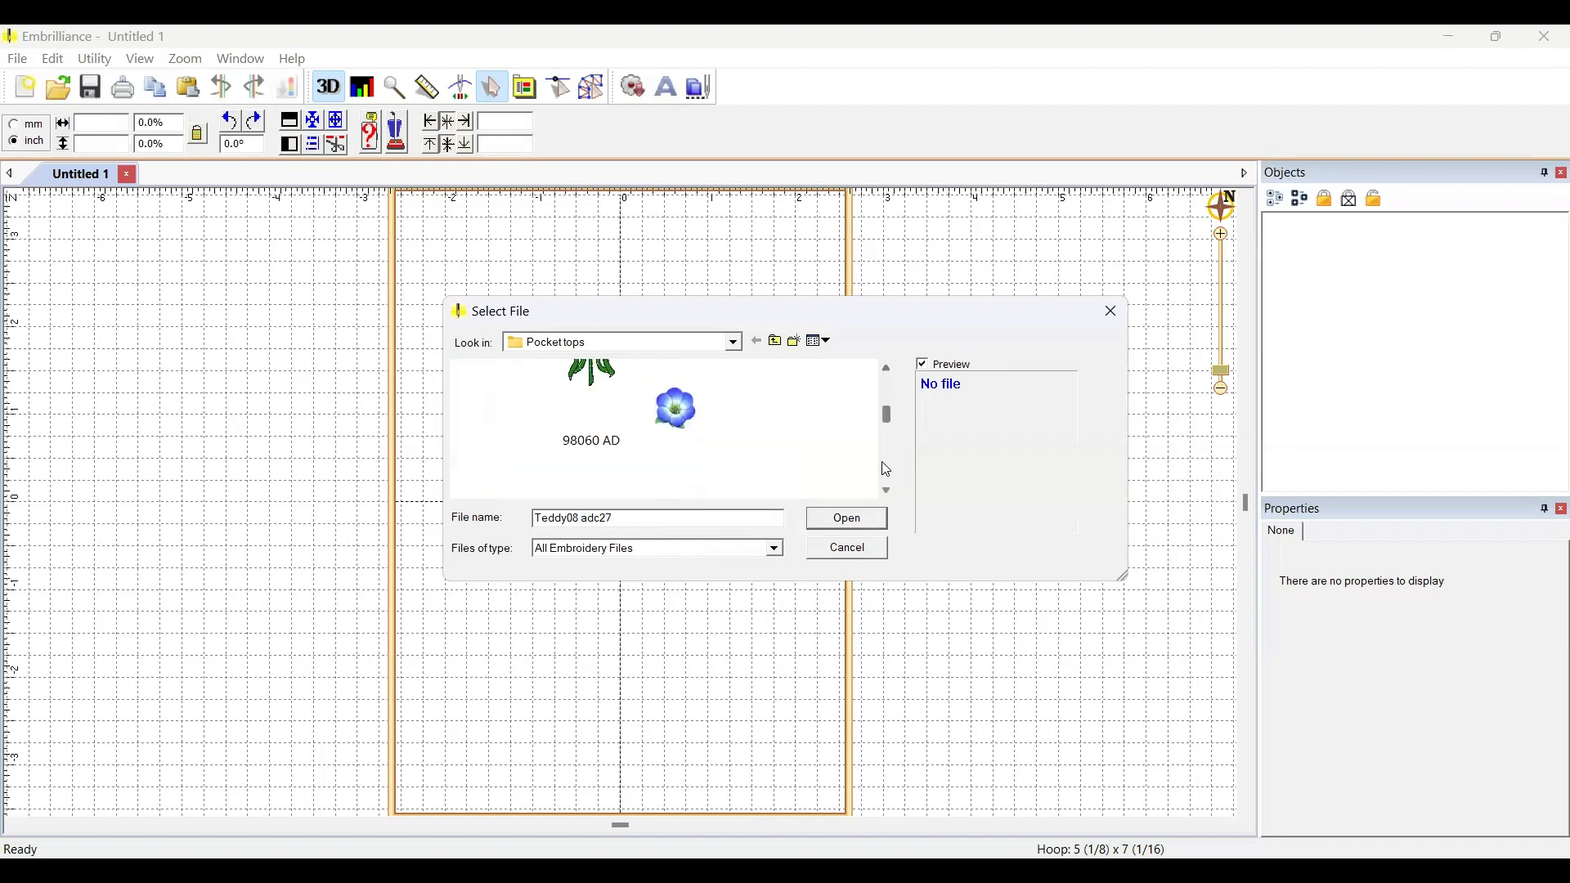
pyautogui.click(887, 368)
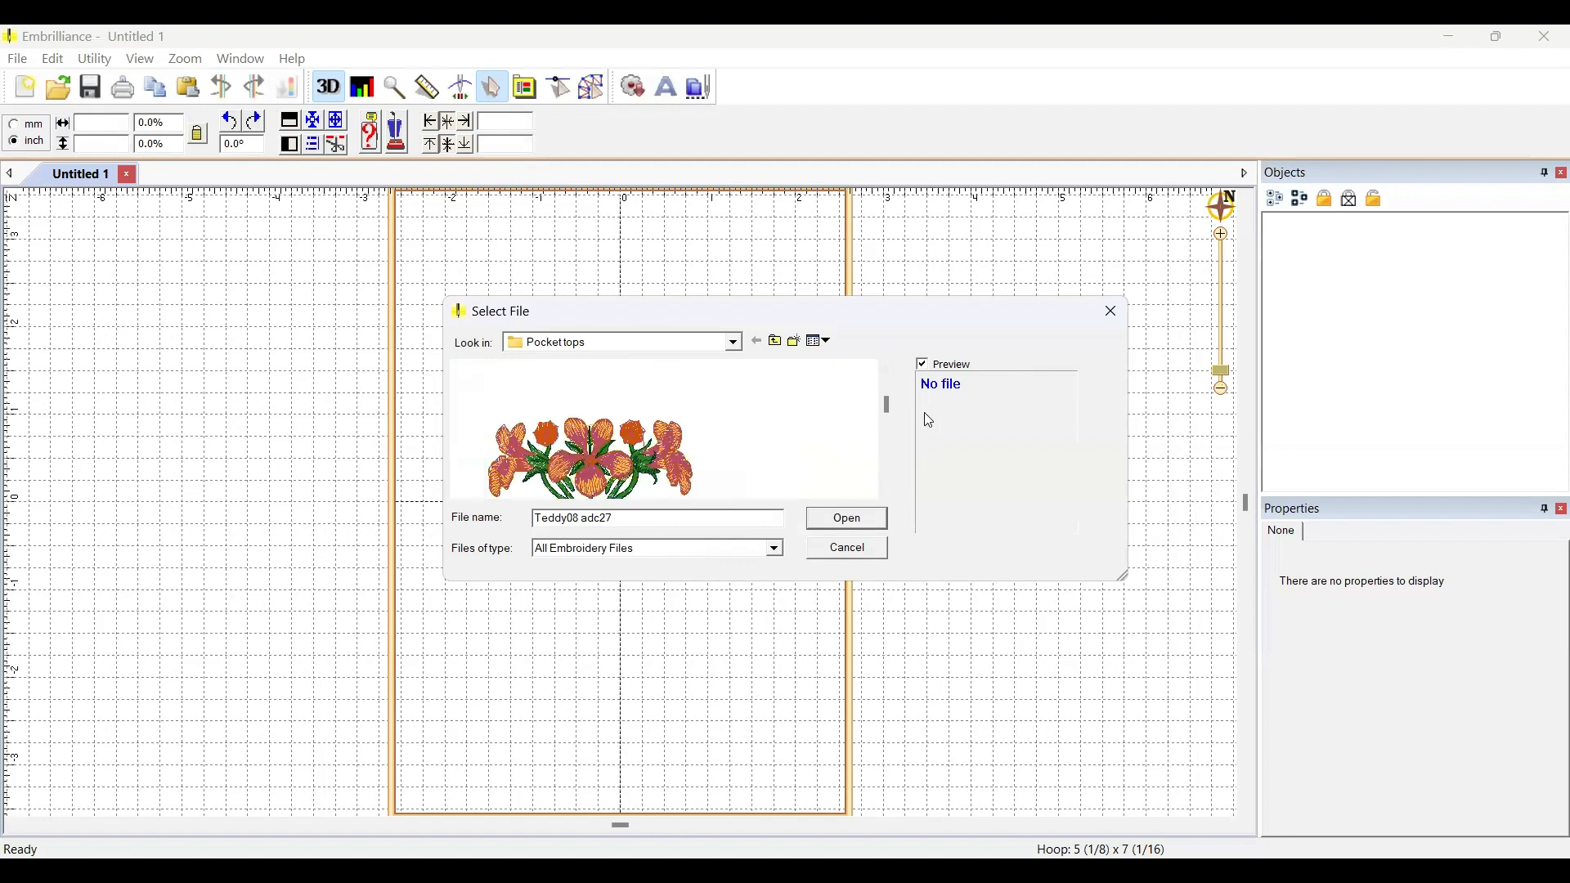
pyautogui.click(886, 489)
pyautogui.click(887, 489)
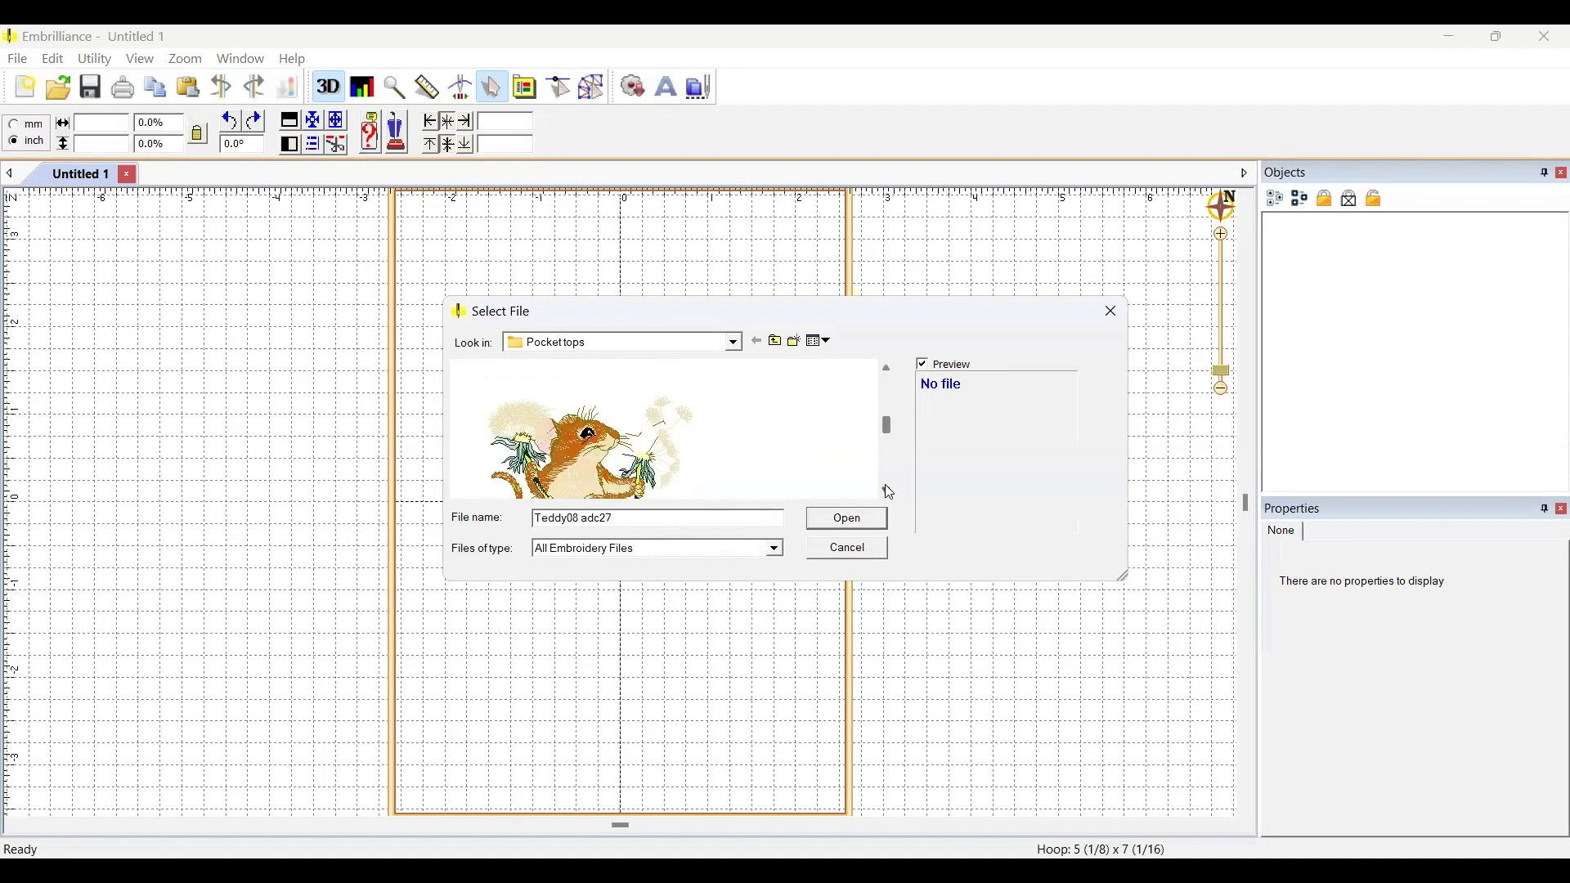
pyautogui.moveTo(887, 422); pyautogui.dragTo(885, 421)
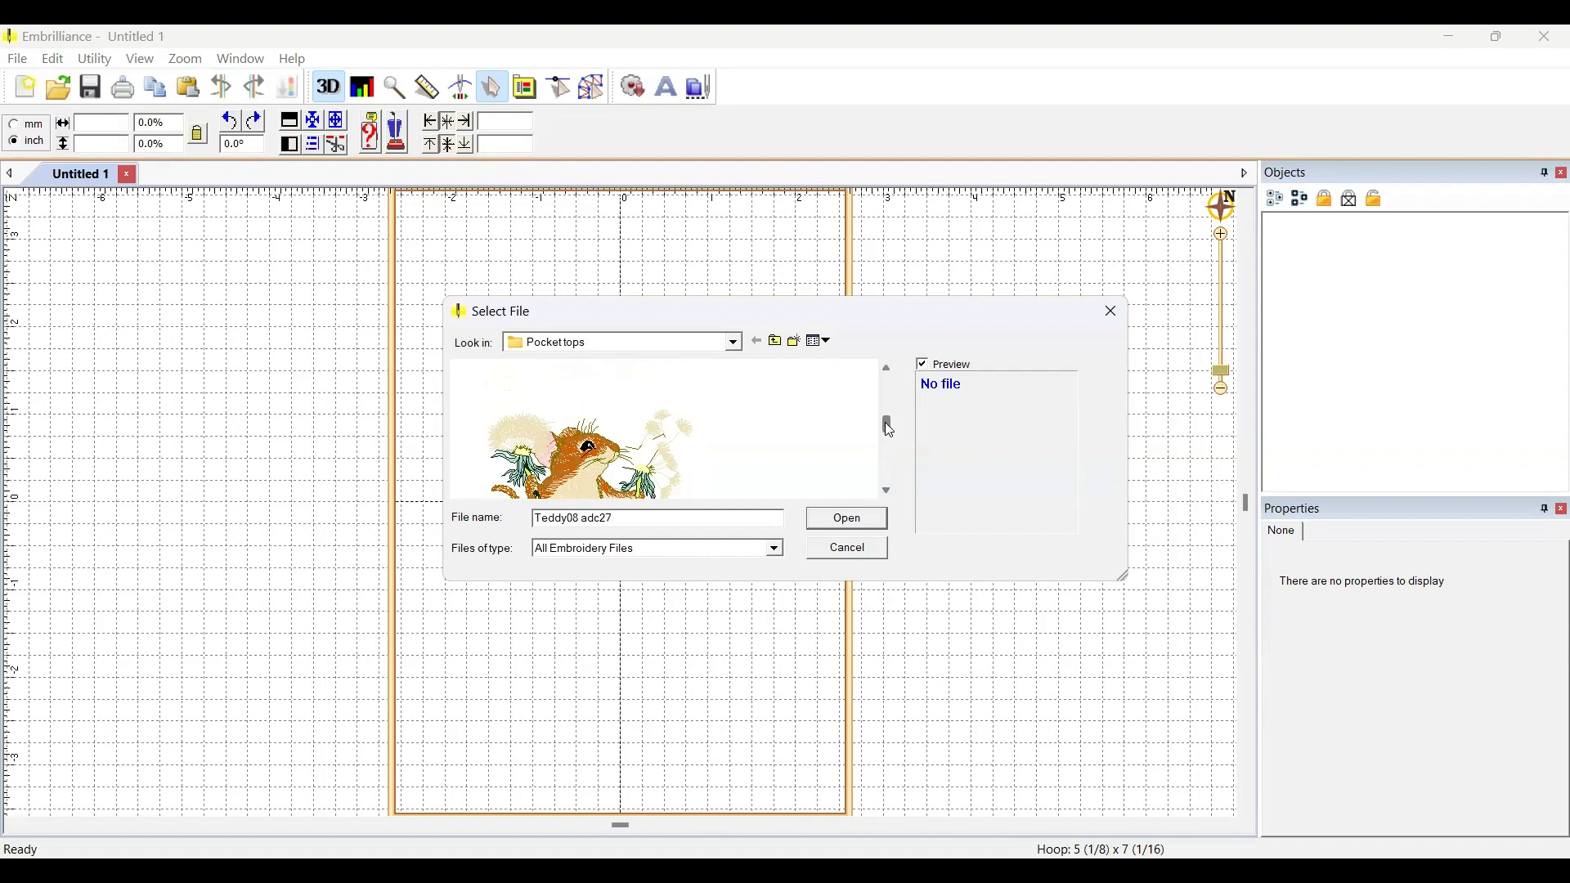
pyautogui.scroll(-3, 887, 486)
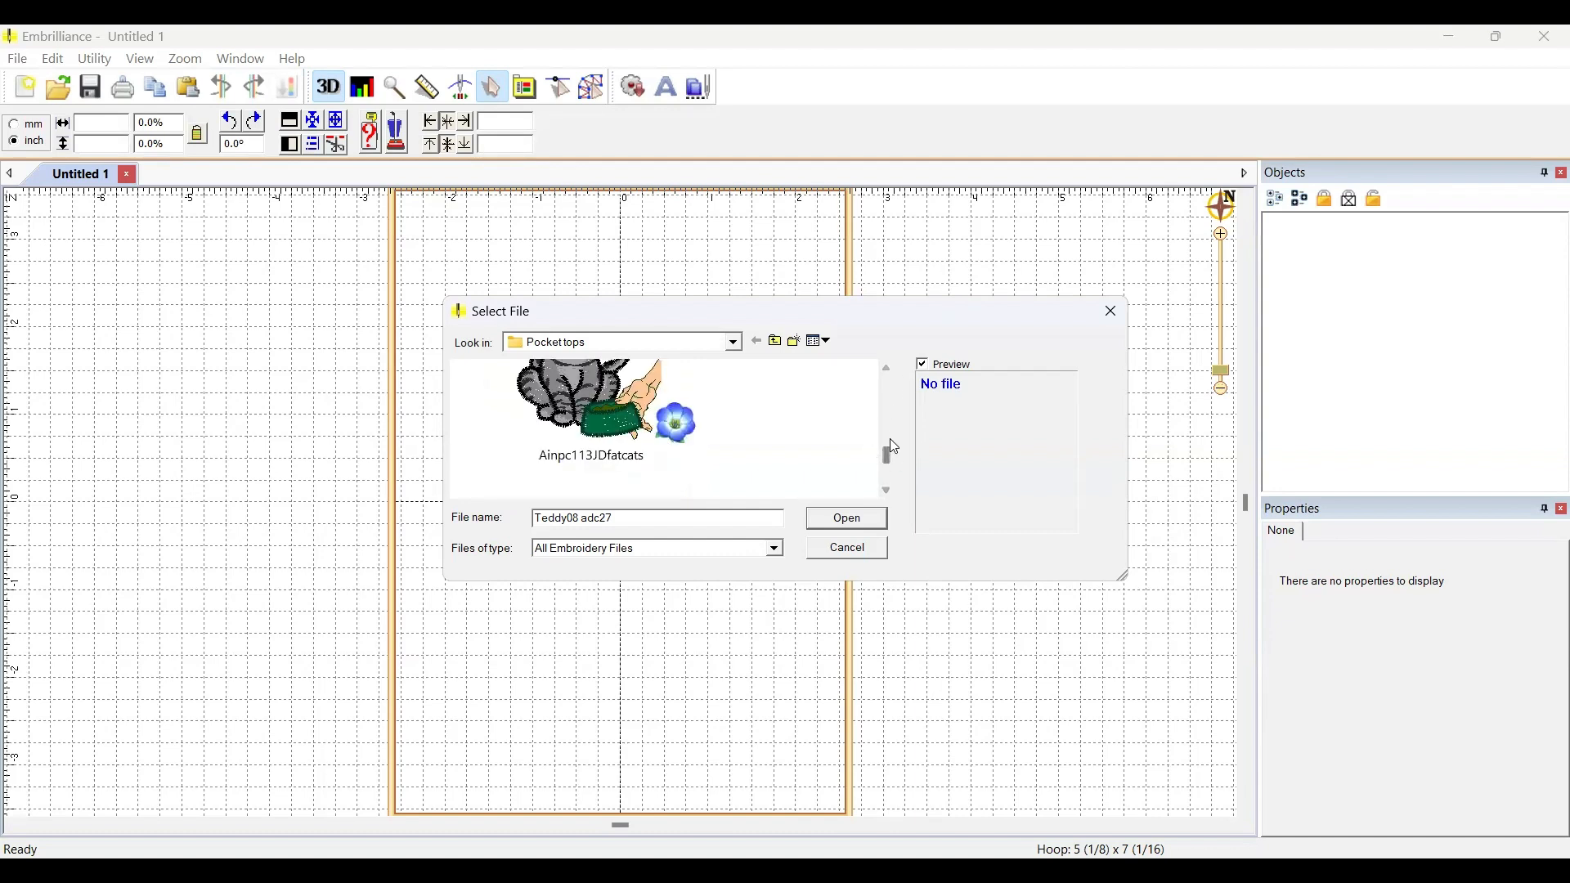
pyautogui.moveTo(885, 452); pyautogui.dragTo(886, 447)
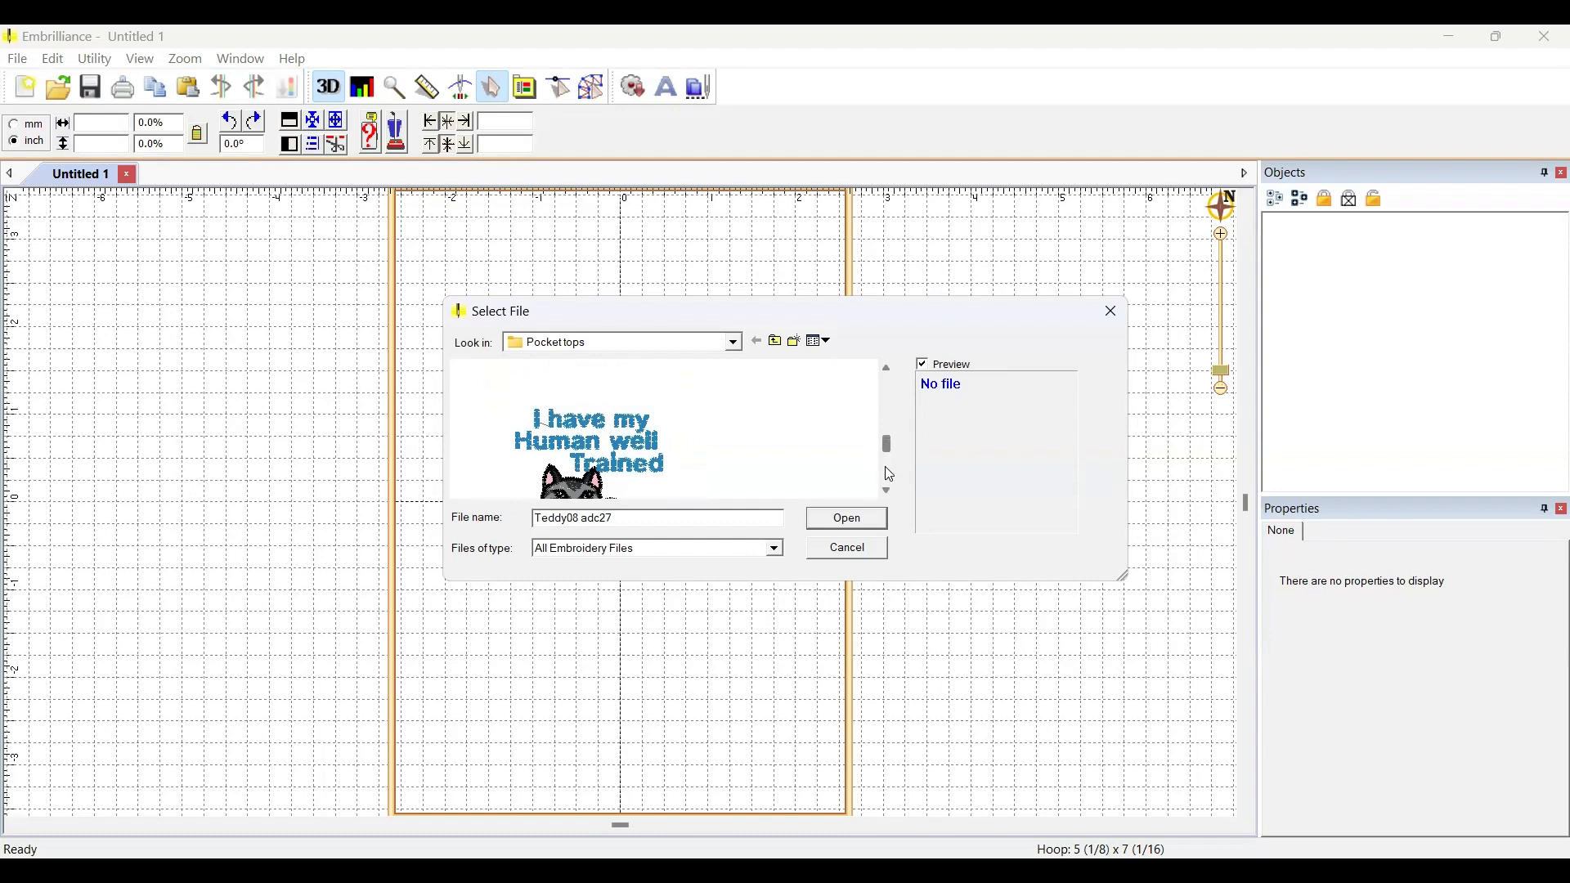
pyautogui.click(885, 489)
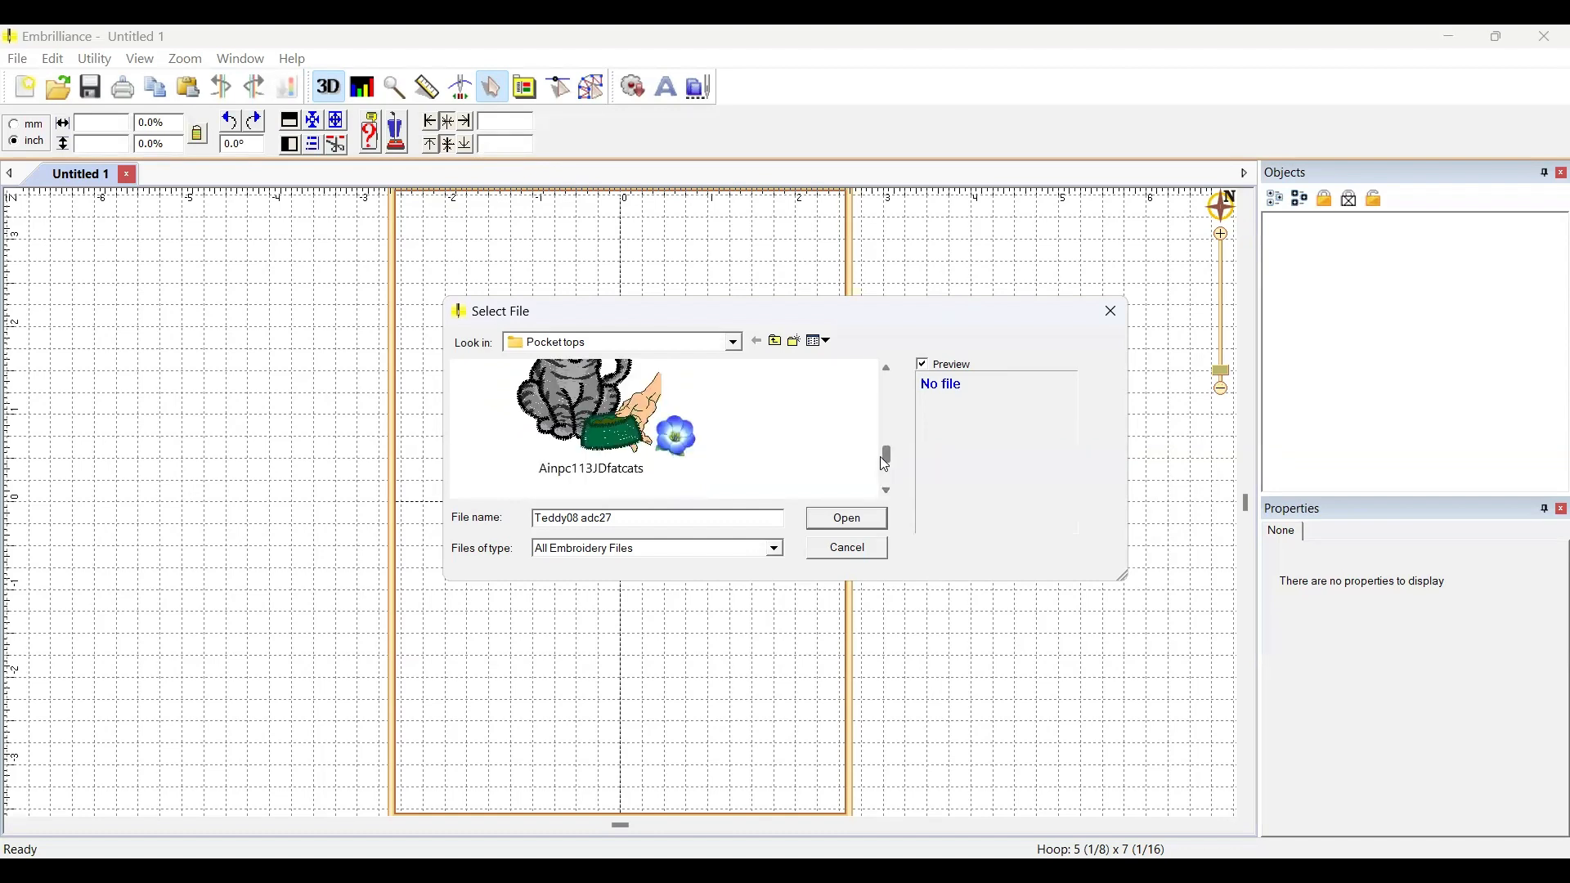
pyautogui.moveTo(885, 464)
pyautogui.mouseDown()
pyautogui.moveTo(891, 507)
pyautogui.moveTo(888, 483)
pyautogui.mouseUp()
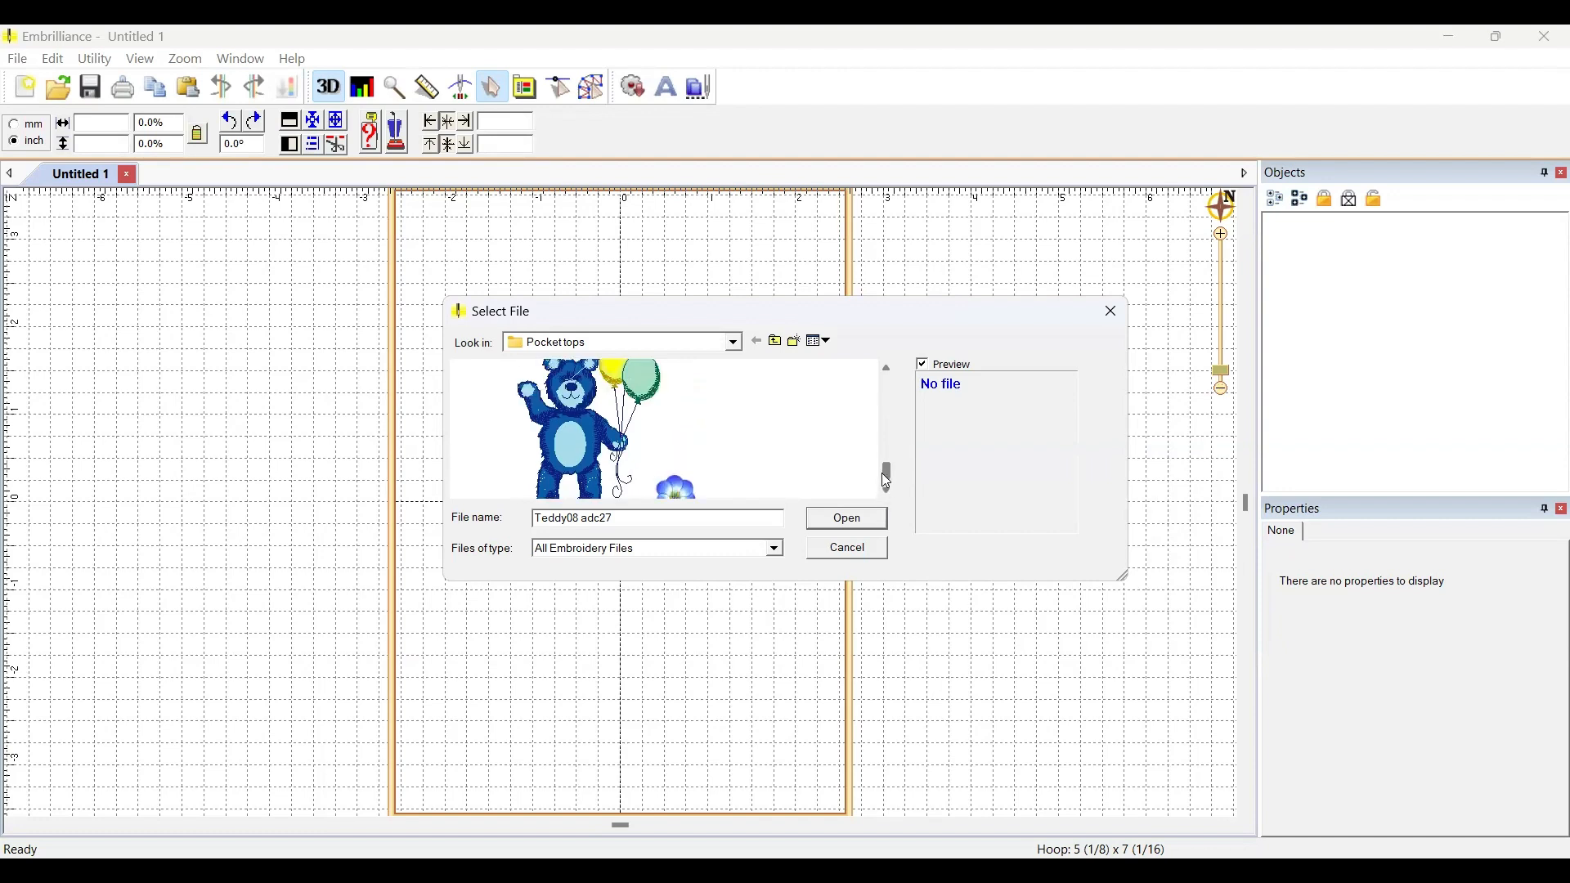
pyautogui.moveTo(888, 483); pyautogui.dragTo(883, 471)
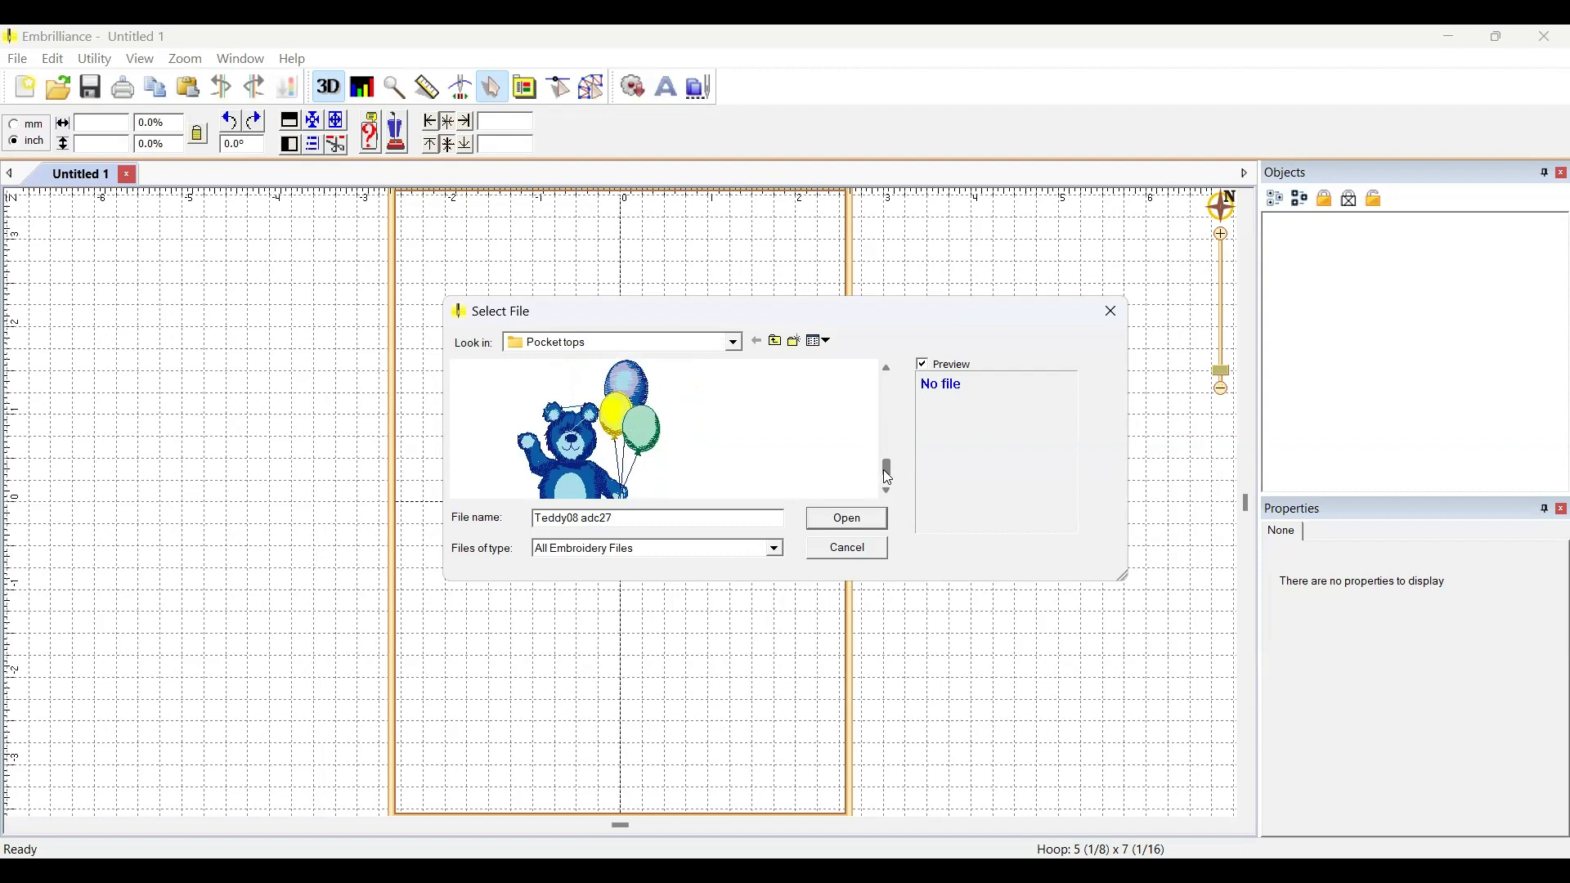
# Open the Teddy08 adc27 design and enlarge it proportionally to about 3 1/2 by 5 inches
pyautogui.click(847, 527)
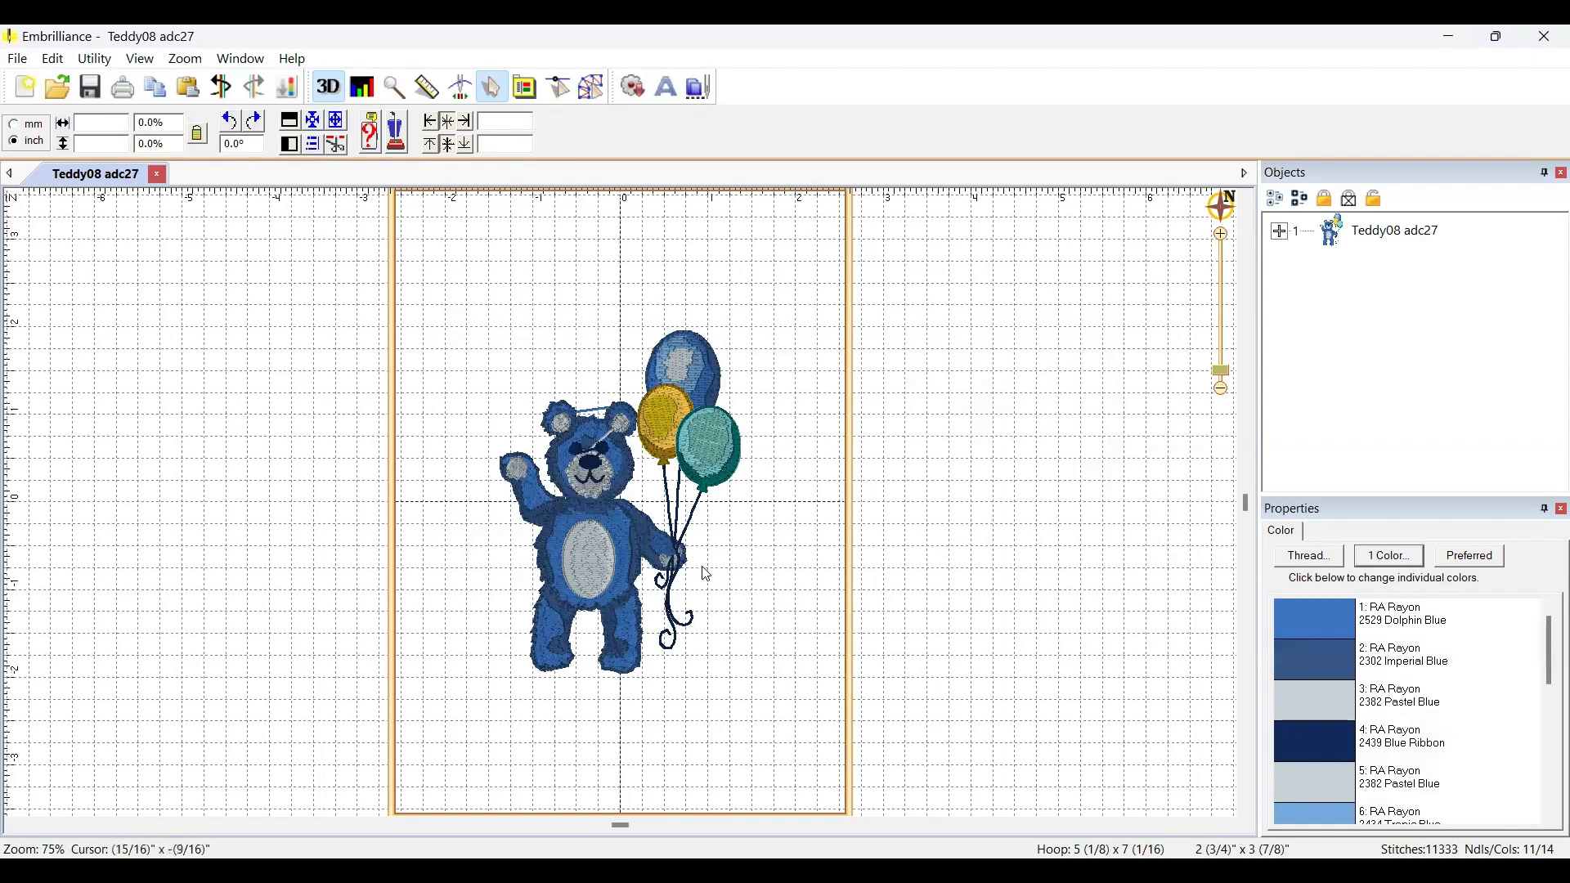
pyautogui.click(692, 412)
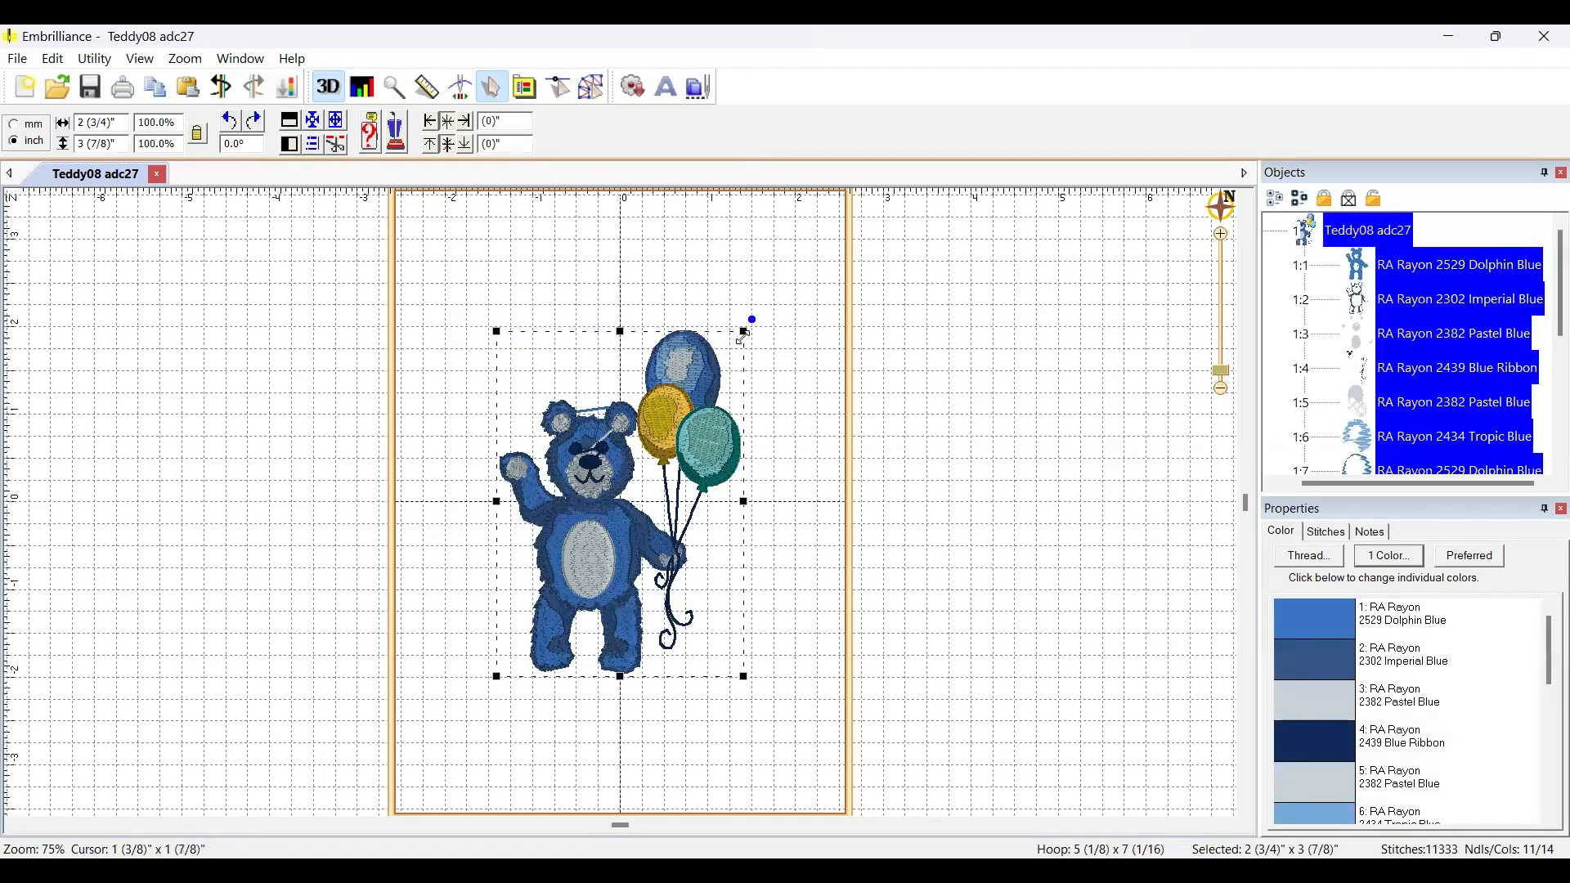
pyautogui.moveTo(743, 335); pyautogui.dragTo(808, 247)
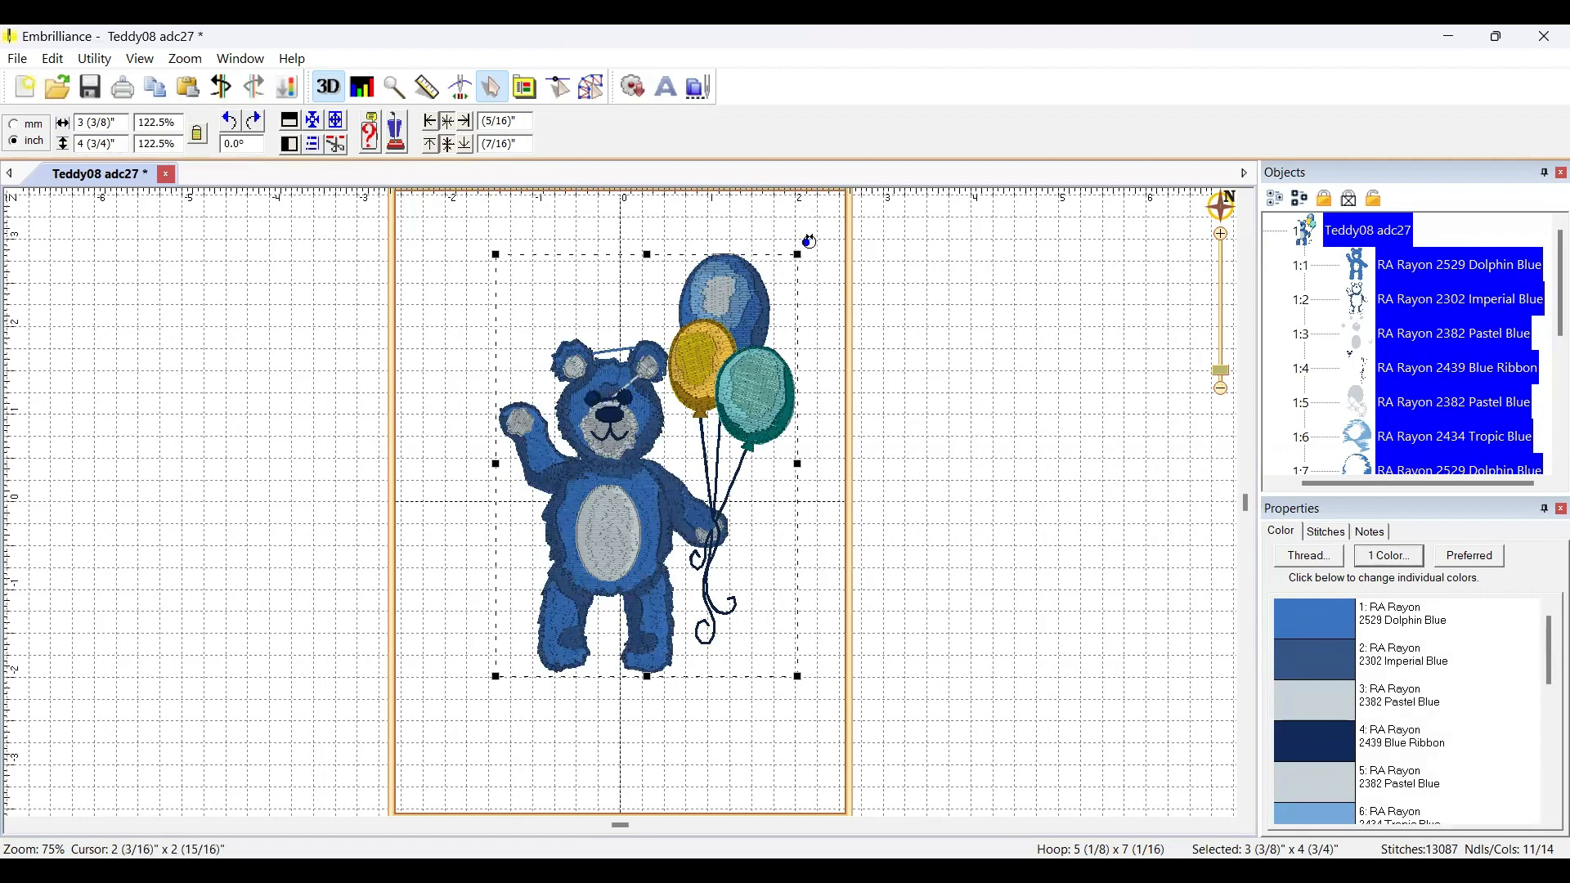
pyautogui.moveTo(808, 244); pyautogui.dragTo(816, 235)
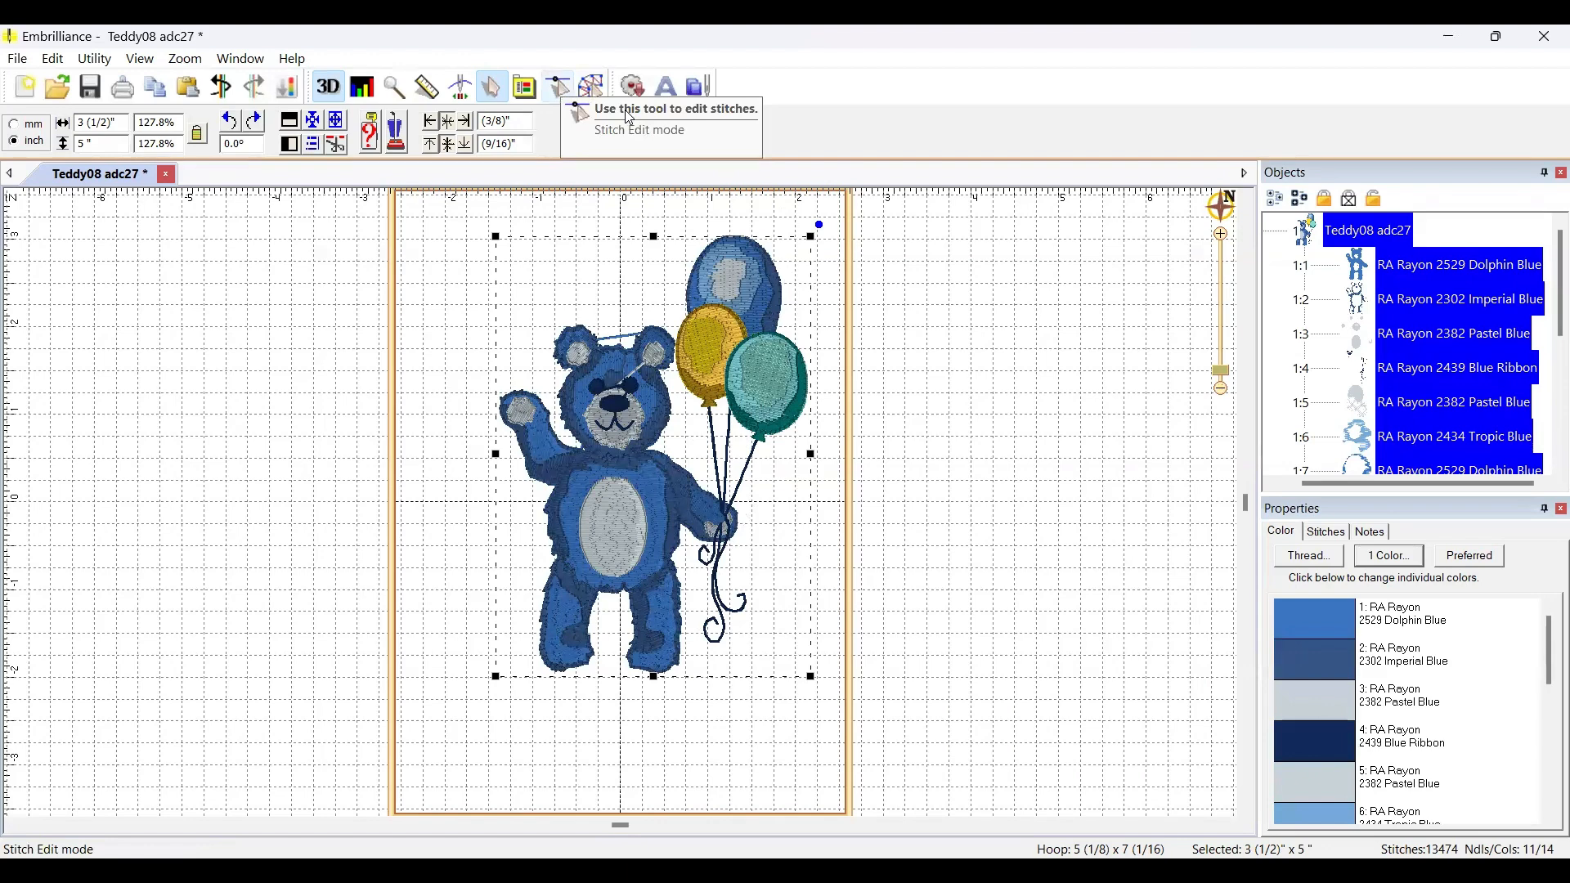
# In stitch editing mode, select the bear's stitches below mid-belly with a rectangle, including the balloon string ends, and delete them
pyautogui.click(559, 88)
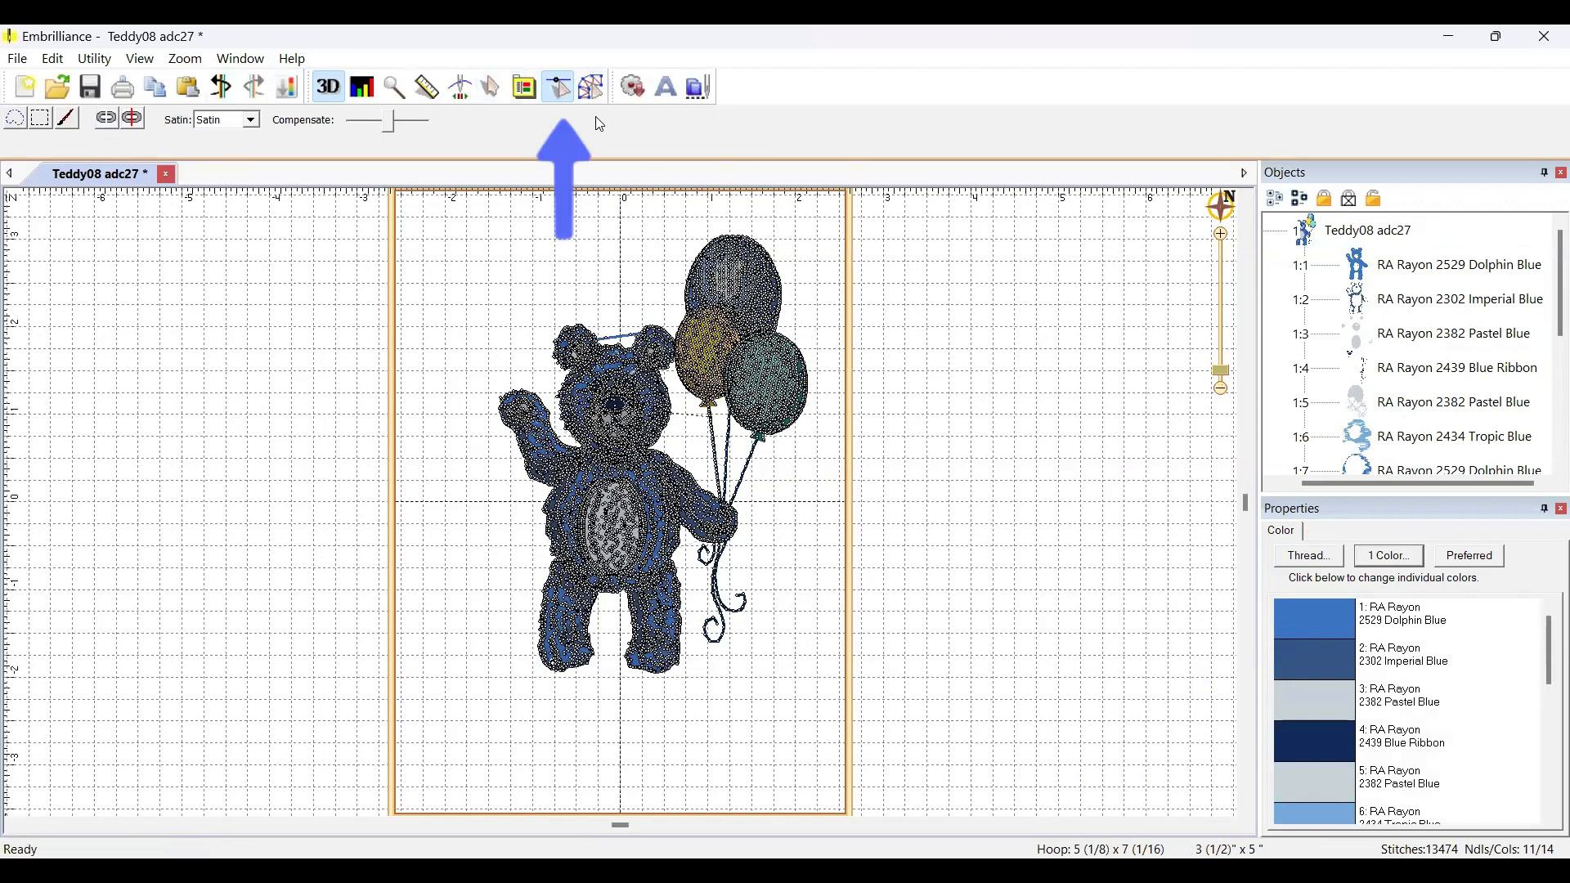
pyautogui.click(41, 120)
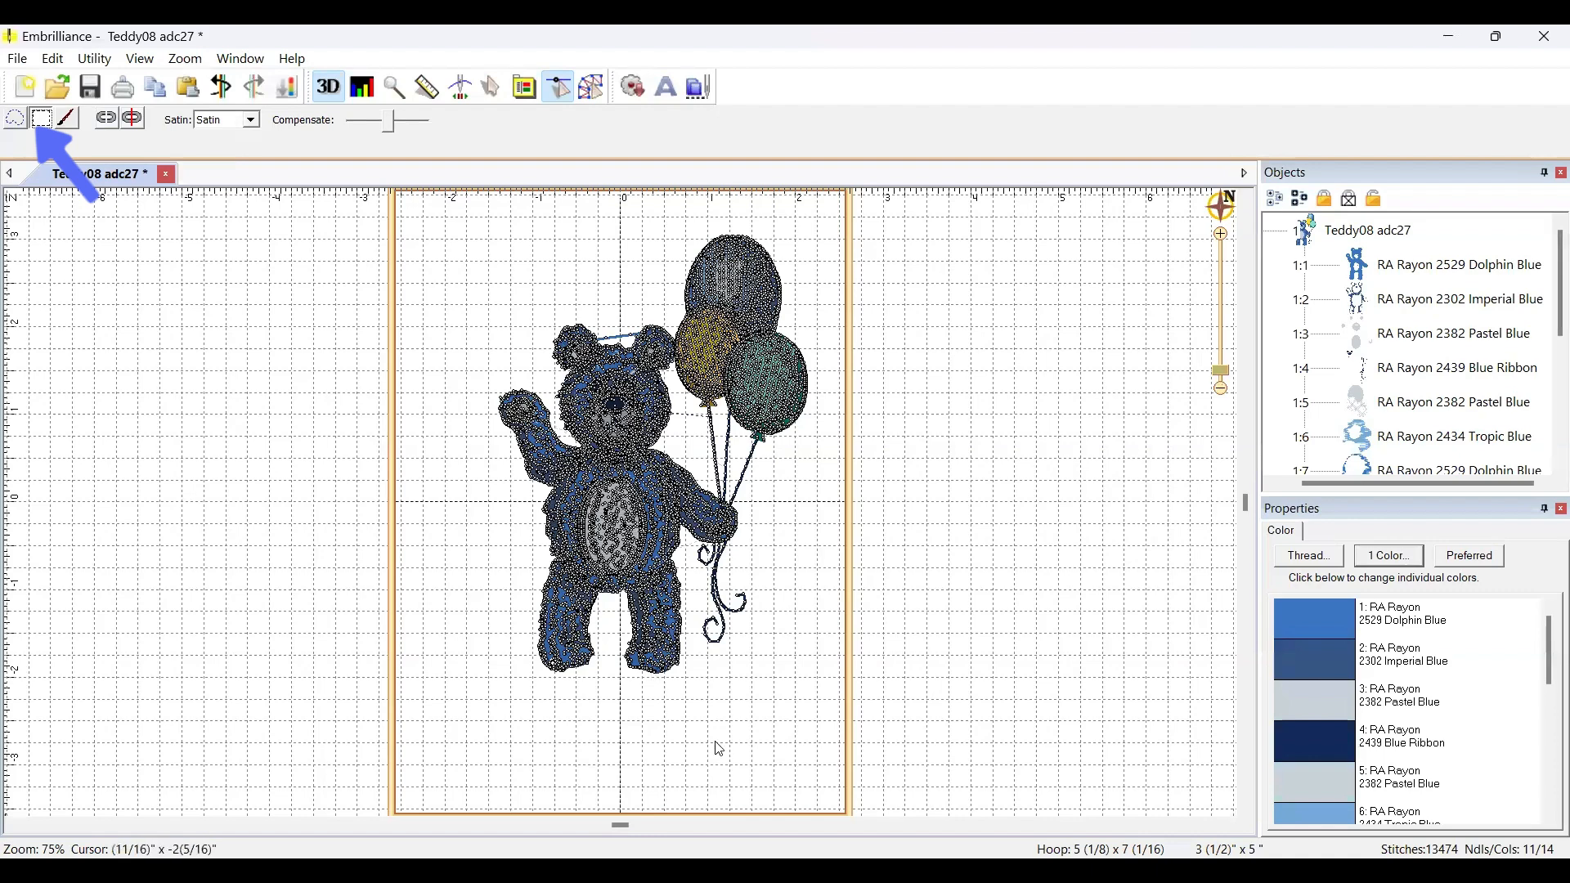
pyautogui.moveTo(793, 736); pyautogui.dragTo(502, 529)
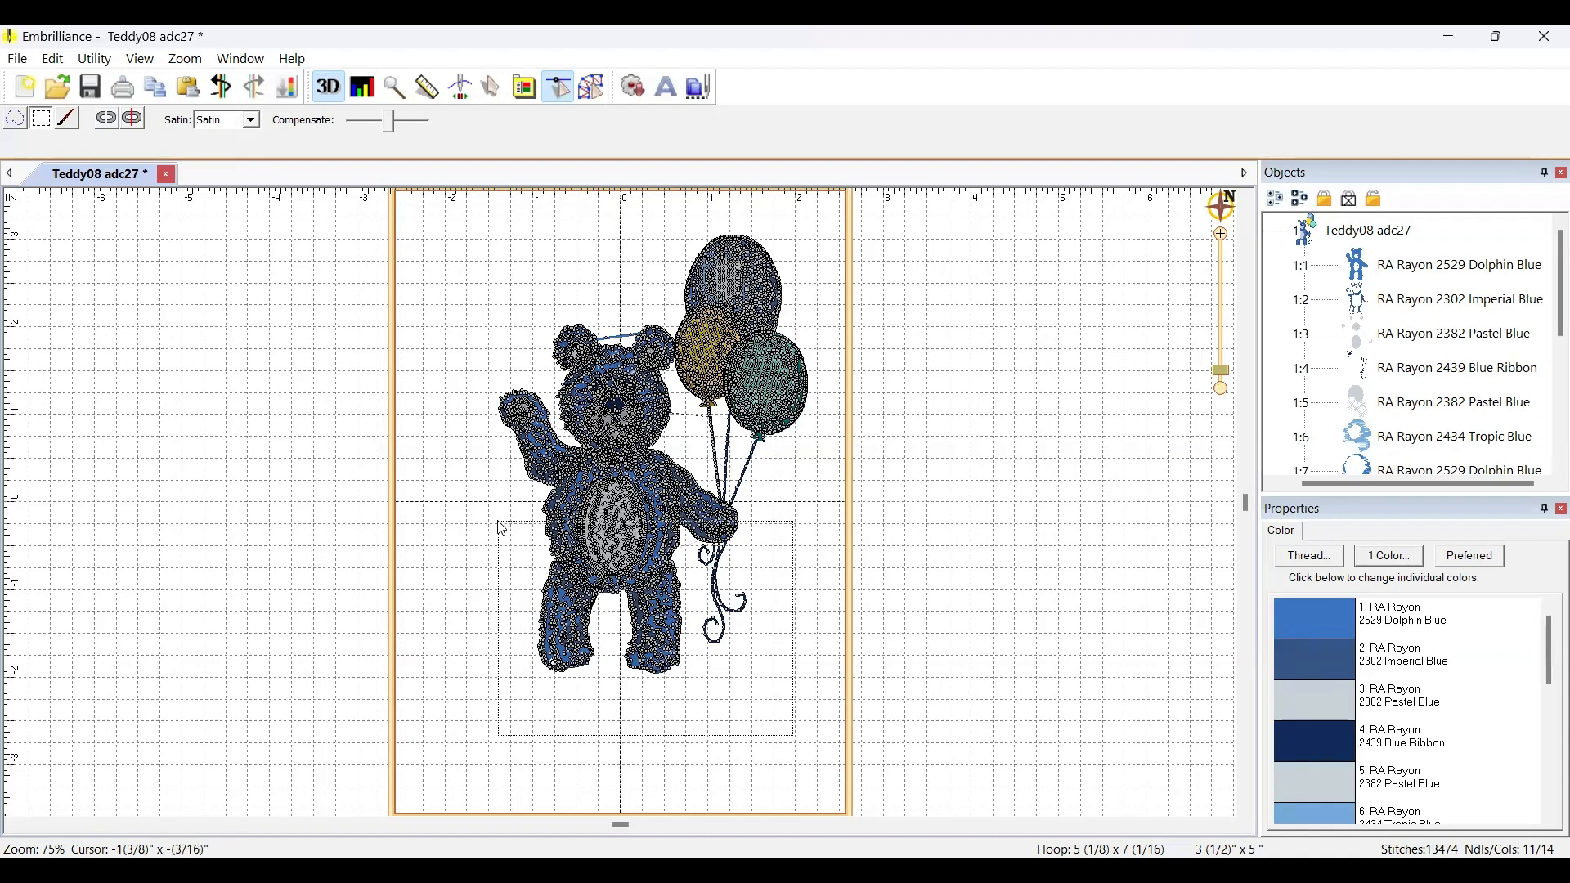
pyautogui.moveTo(502, 529)
pyautogui.mouseDown()
pyautogui.moveTo(499, 475)
pyautogui.moveTo(497, 522)
pyautogui.mouseUp()
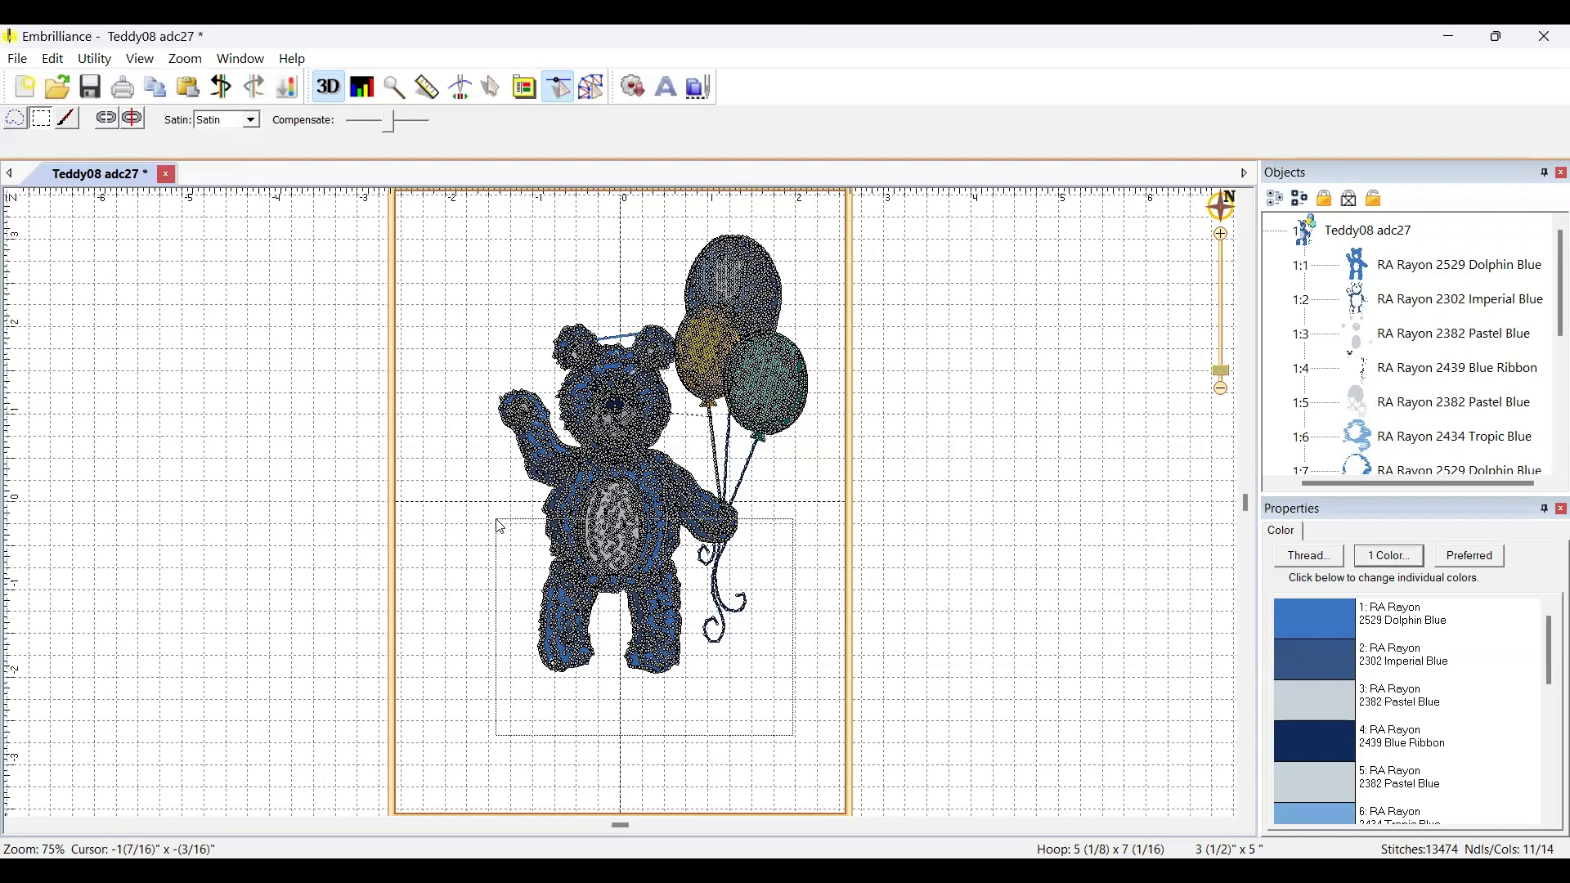
pyautogui.moveTo(497, 520); pyautogui.dragTo(497, 521)
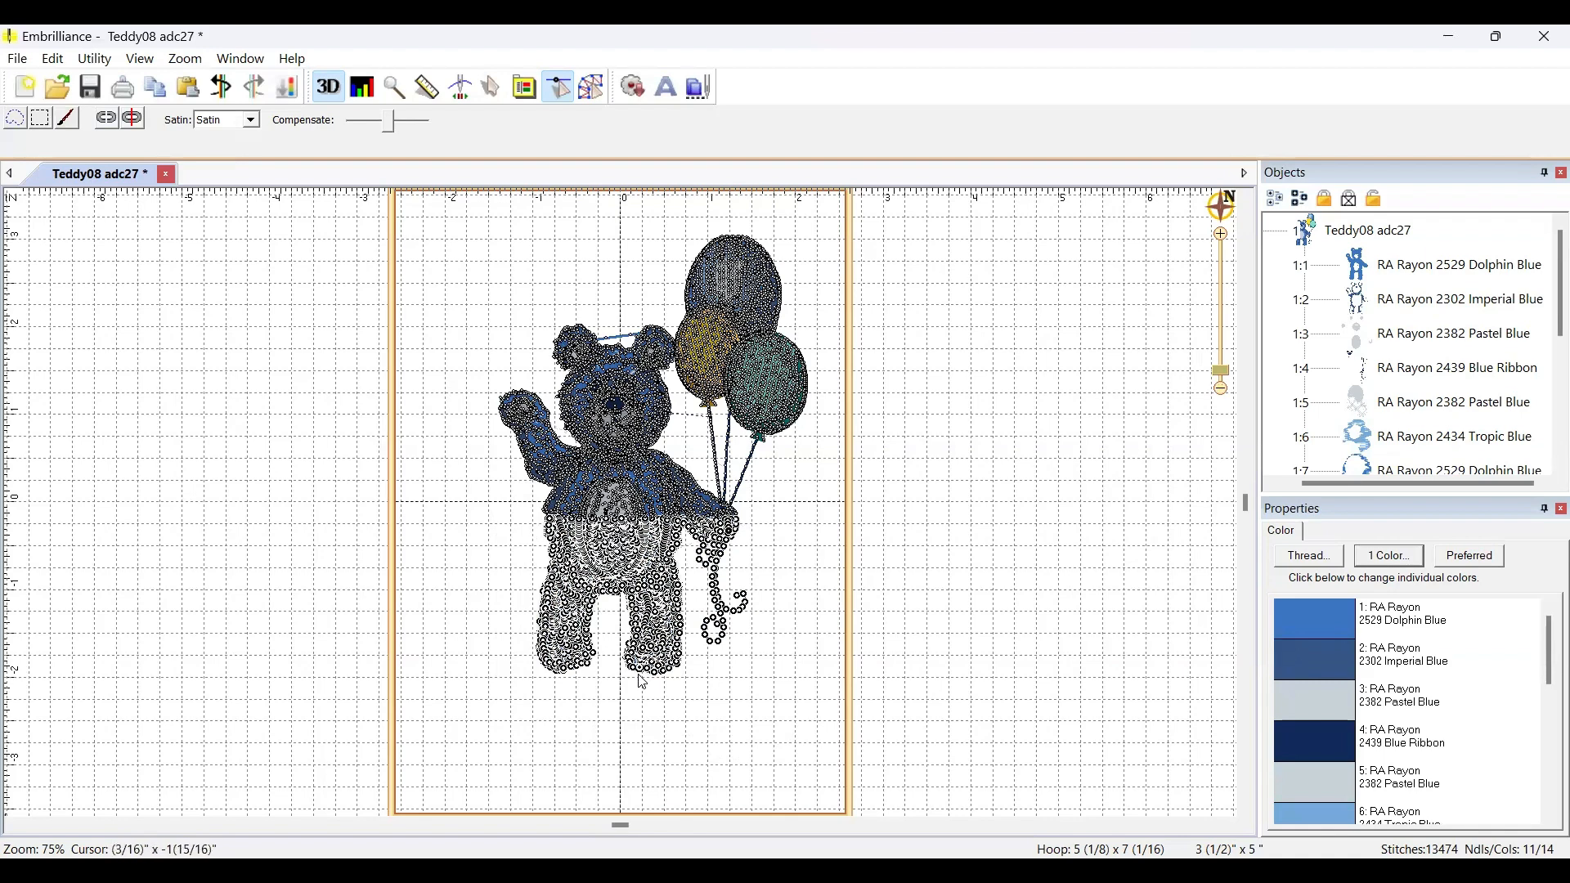
pyautogui.press('Delete')
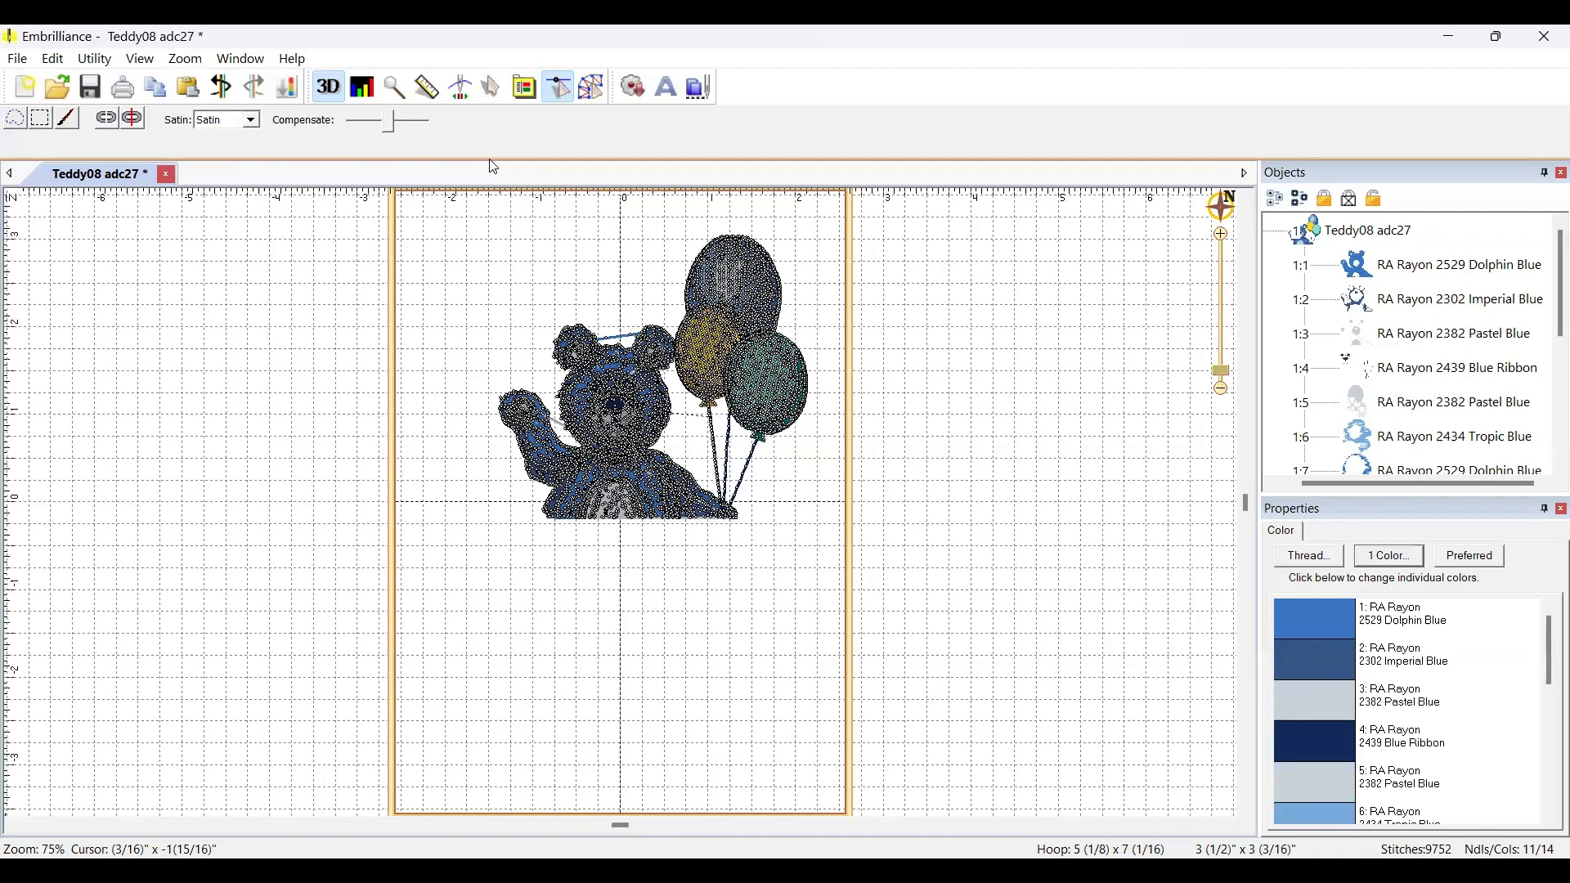
# Return to object selection, select the whole trimmed bear design and center it in the hoop
pyautogui.click(491, 87)
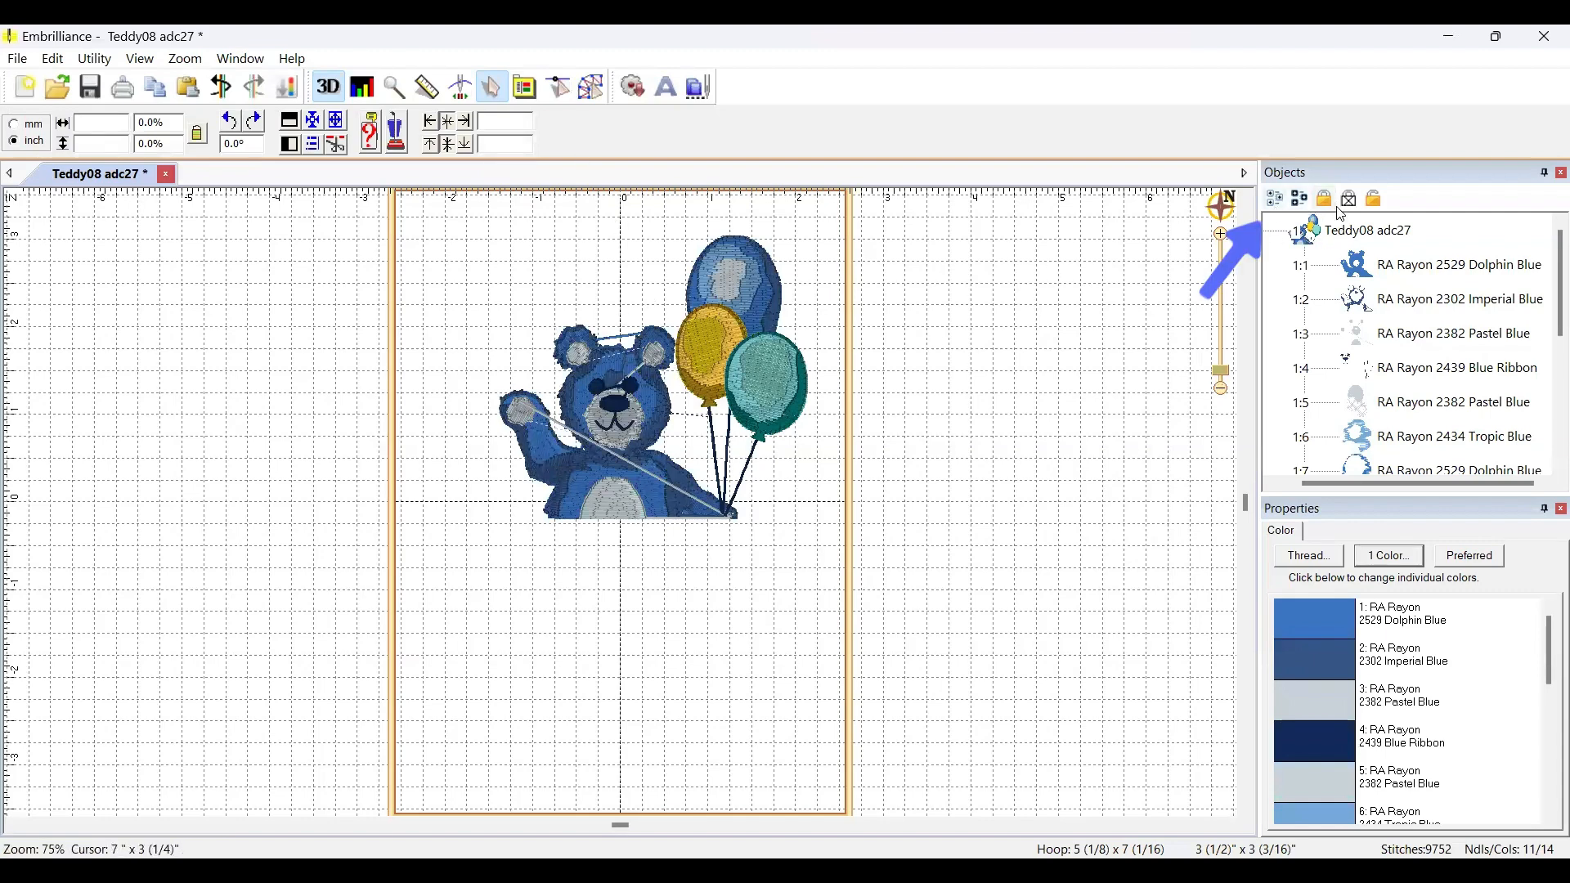
pyautogui.moveTo(852, 582); pyautogui.dragTo(372, 219)
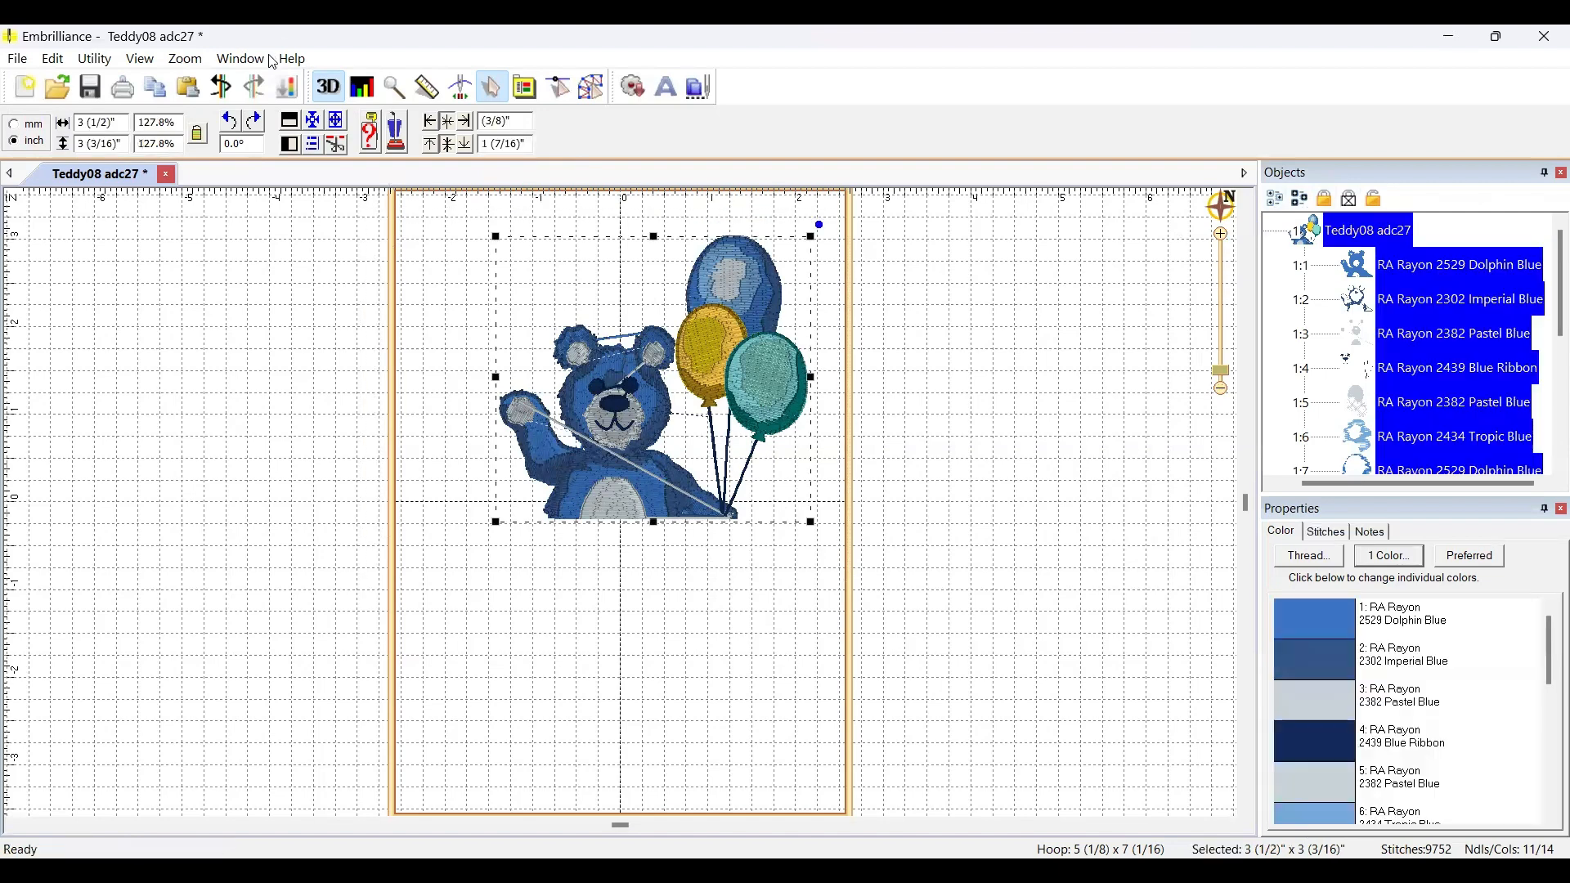
pyautogui.click(316, 129)
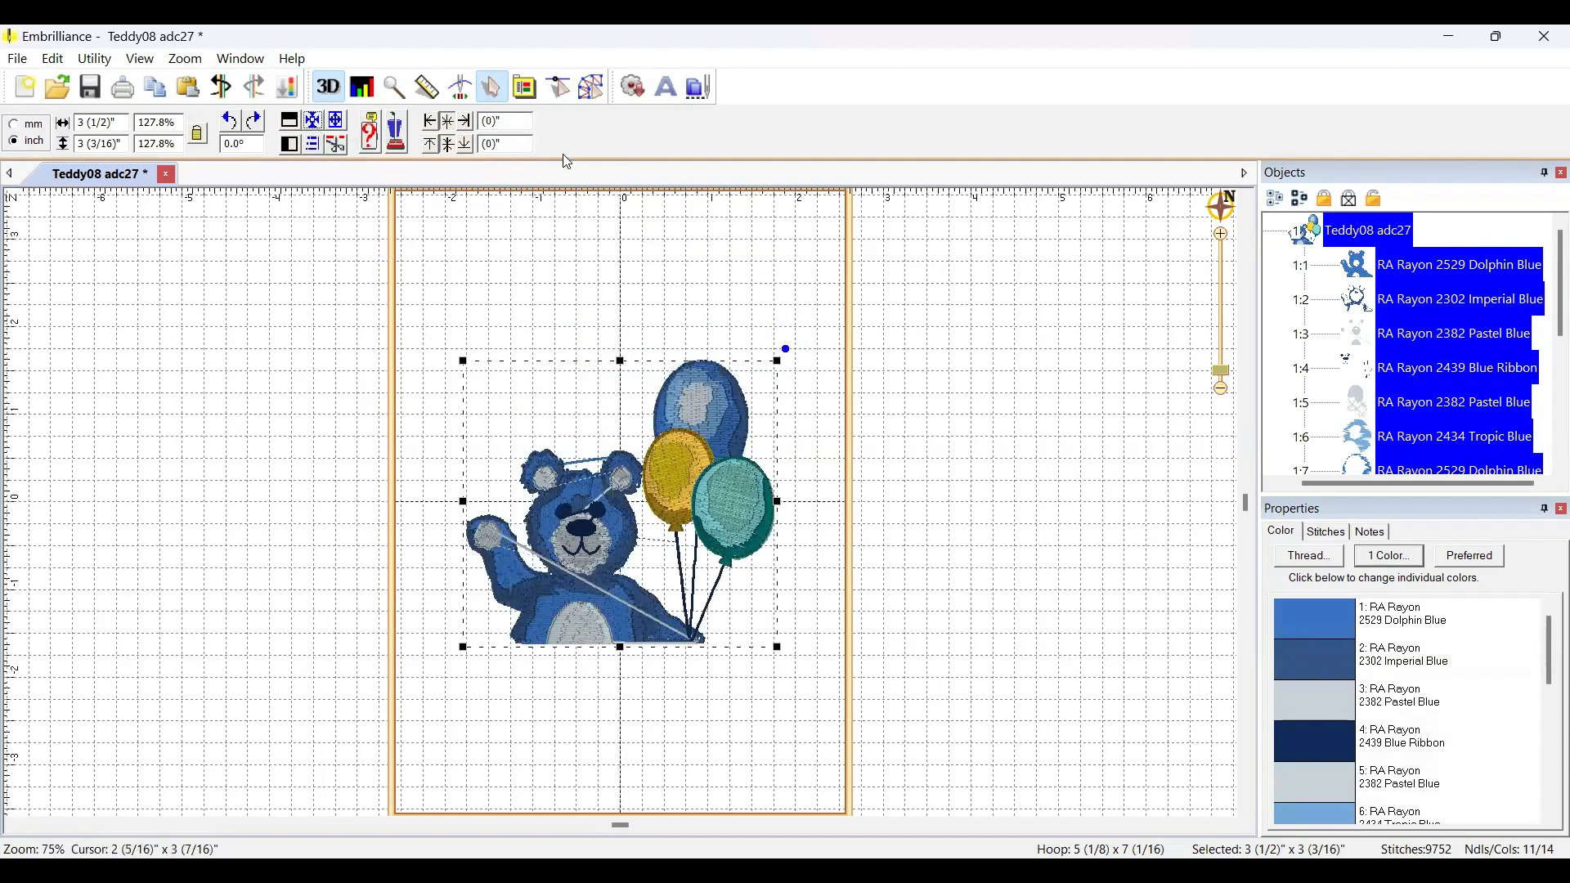
# Change the page's hoop to the 100mm x 100mm size in the program preferences
pyautogui.click(524, 89)
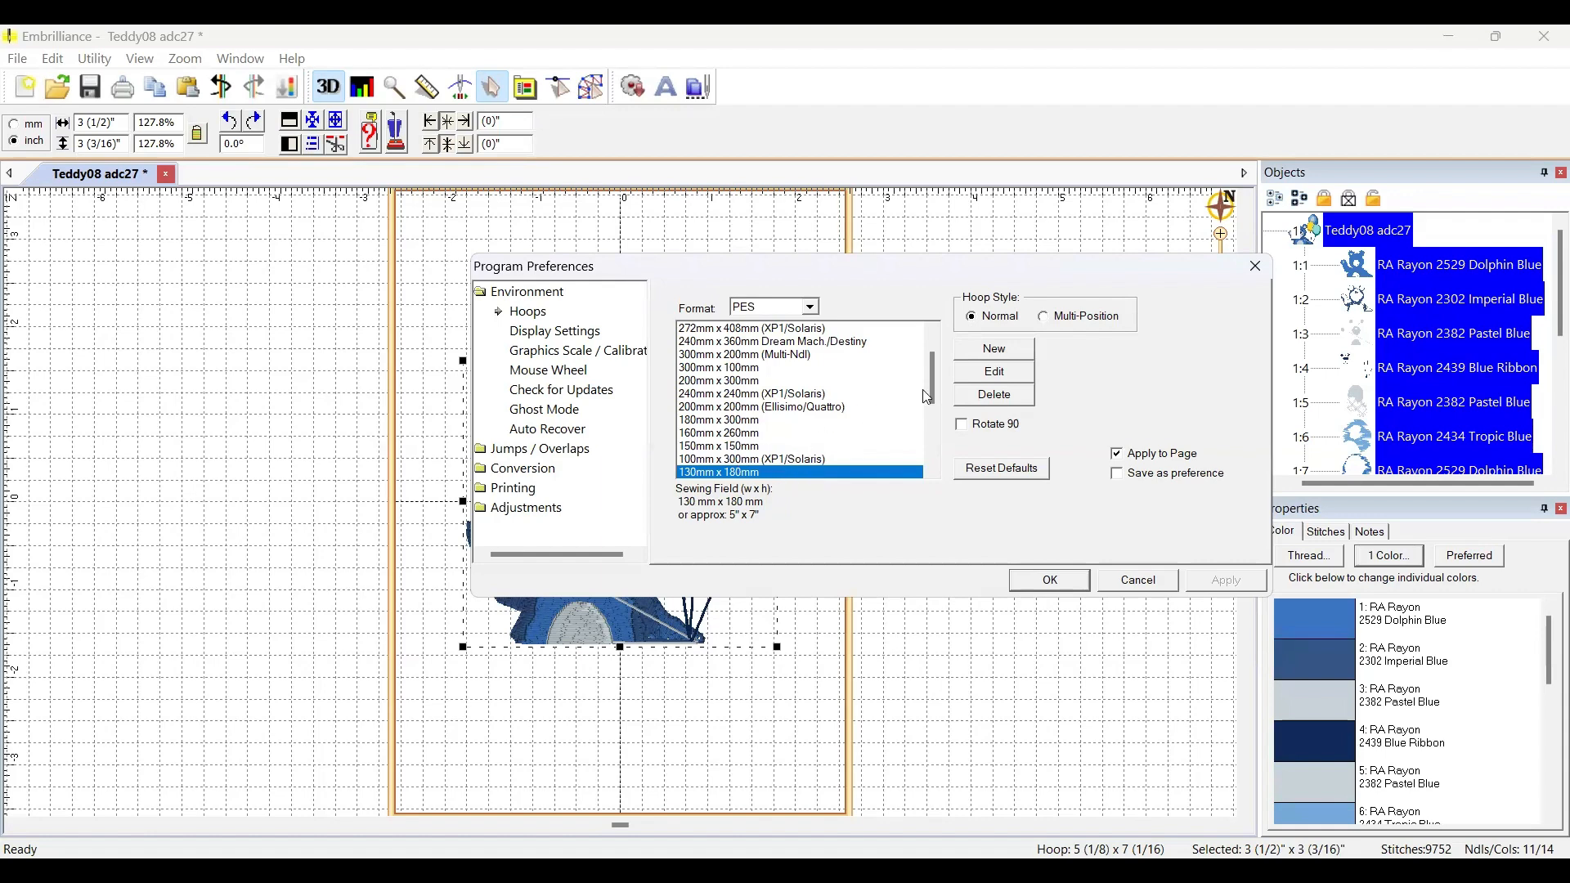
pyautogui.moveTo(930, 378); pyautogui.dragTo(930, 387)
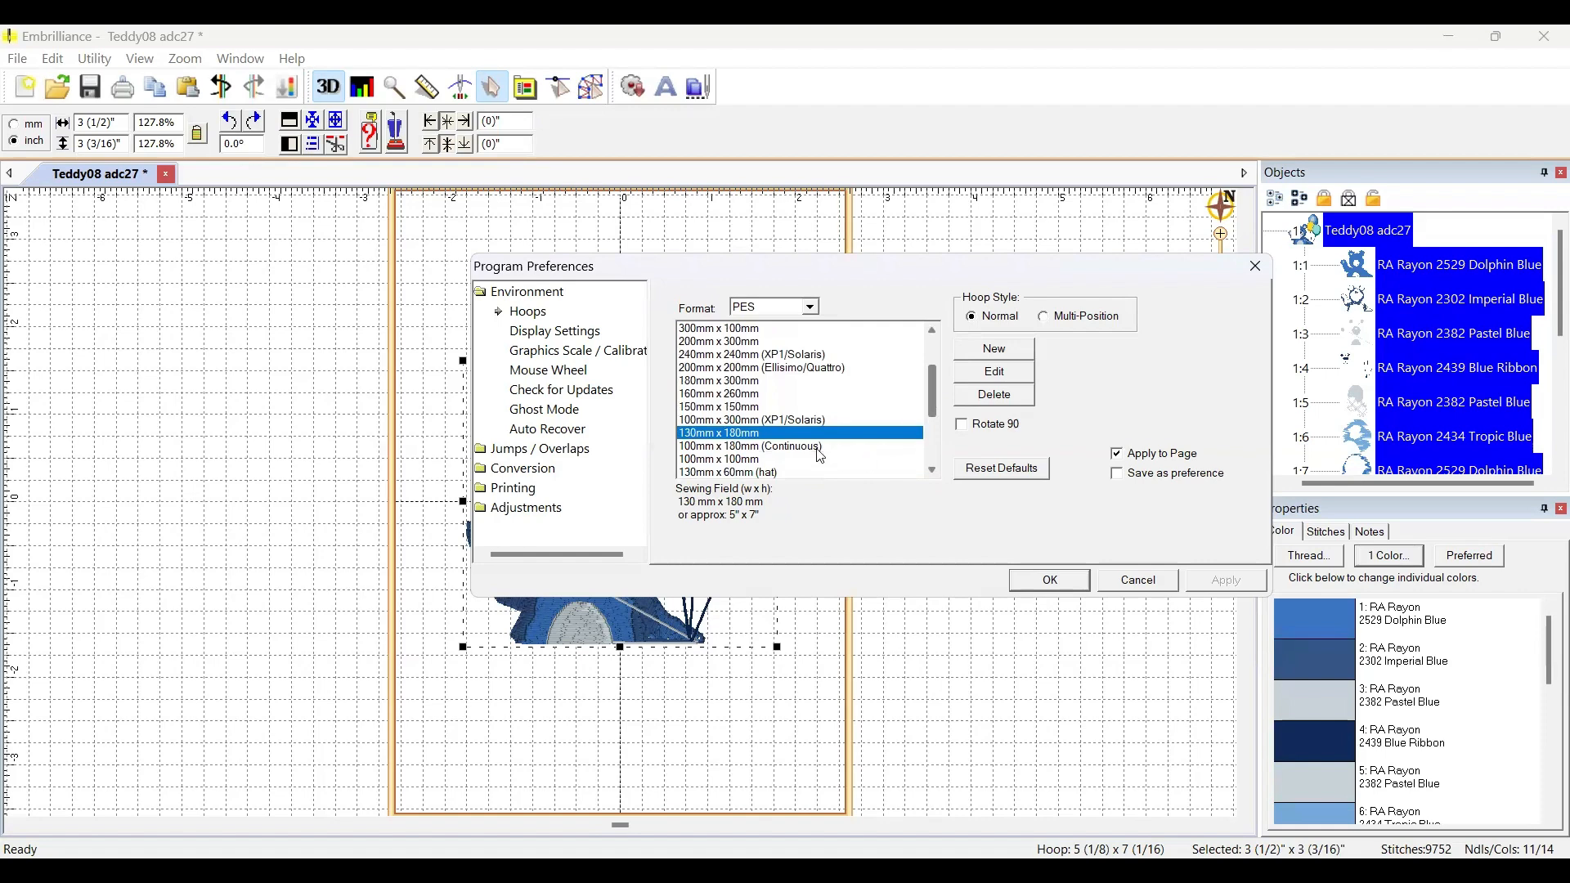
pyautogui.click(740, 460)
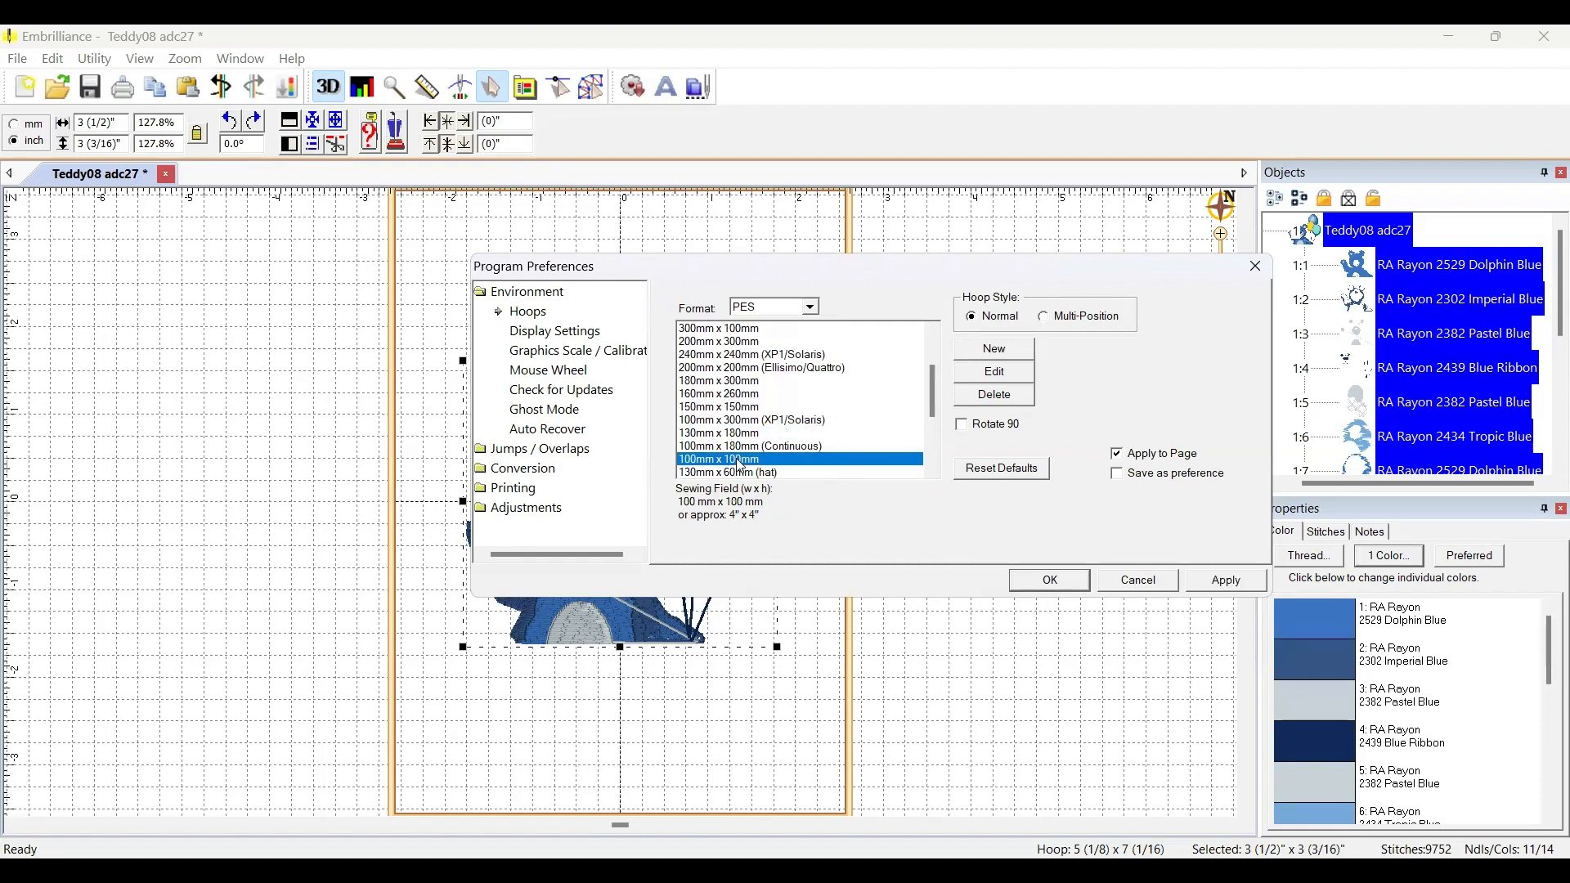
pyautogui.click(1050, 582)
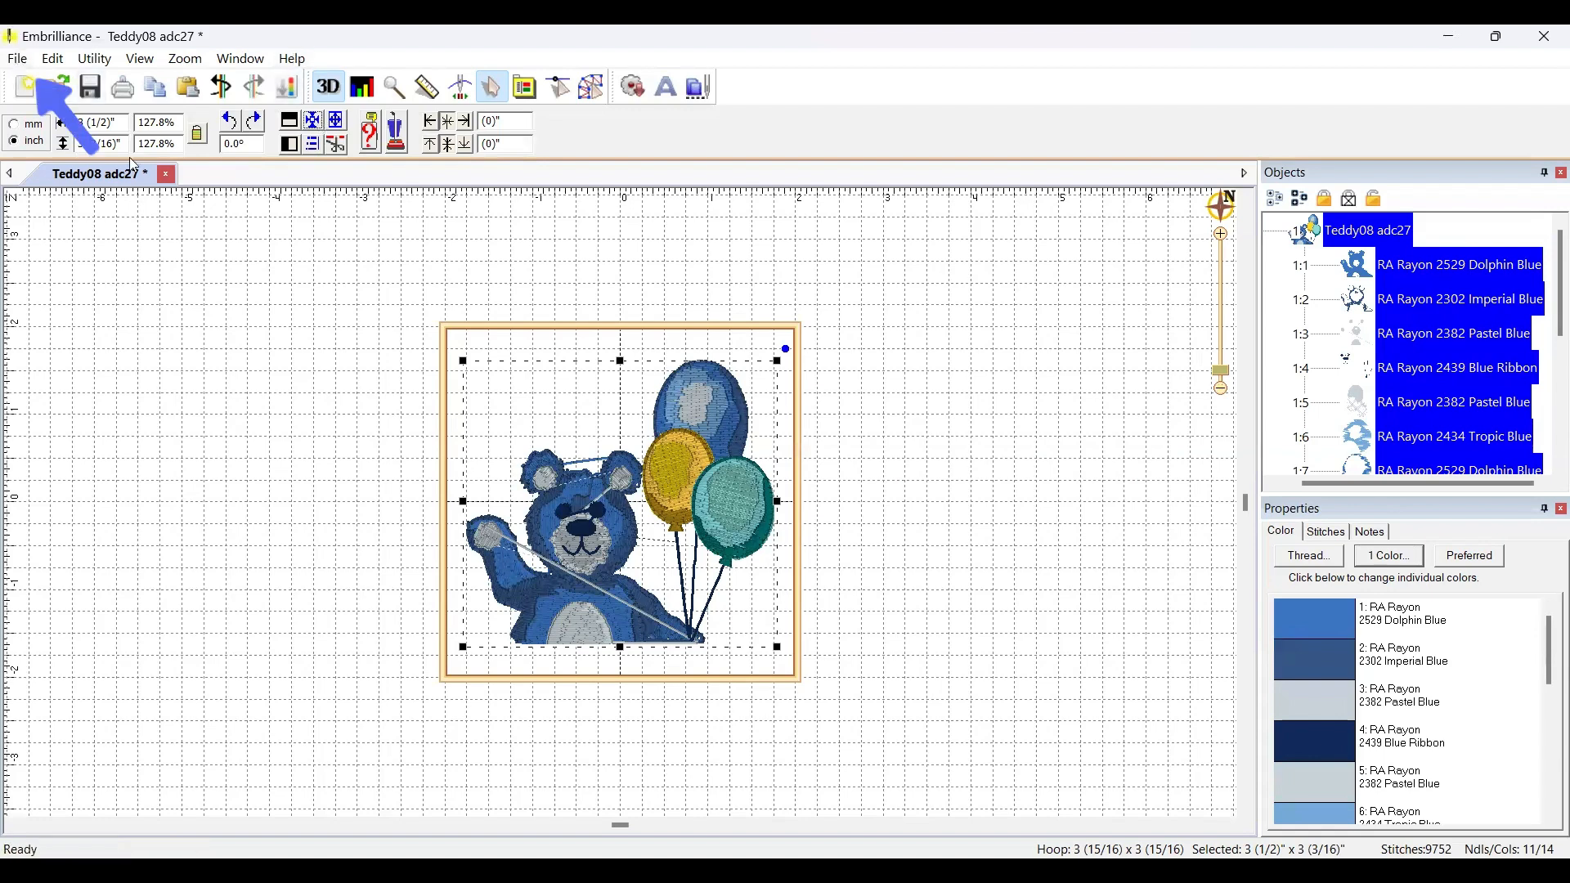
pyautogui.click(29, 62)
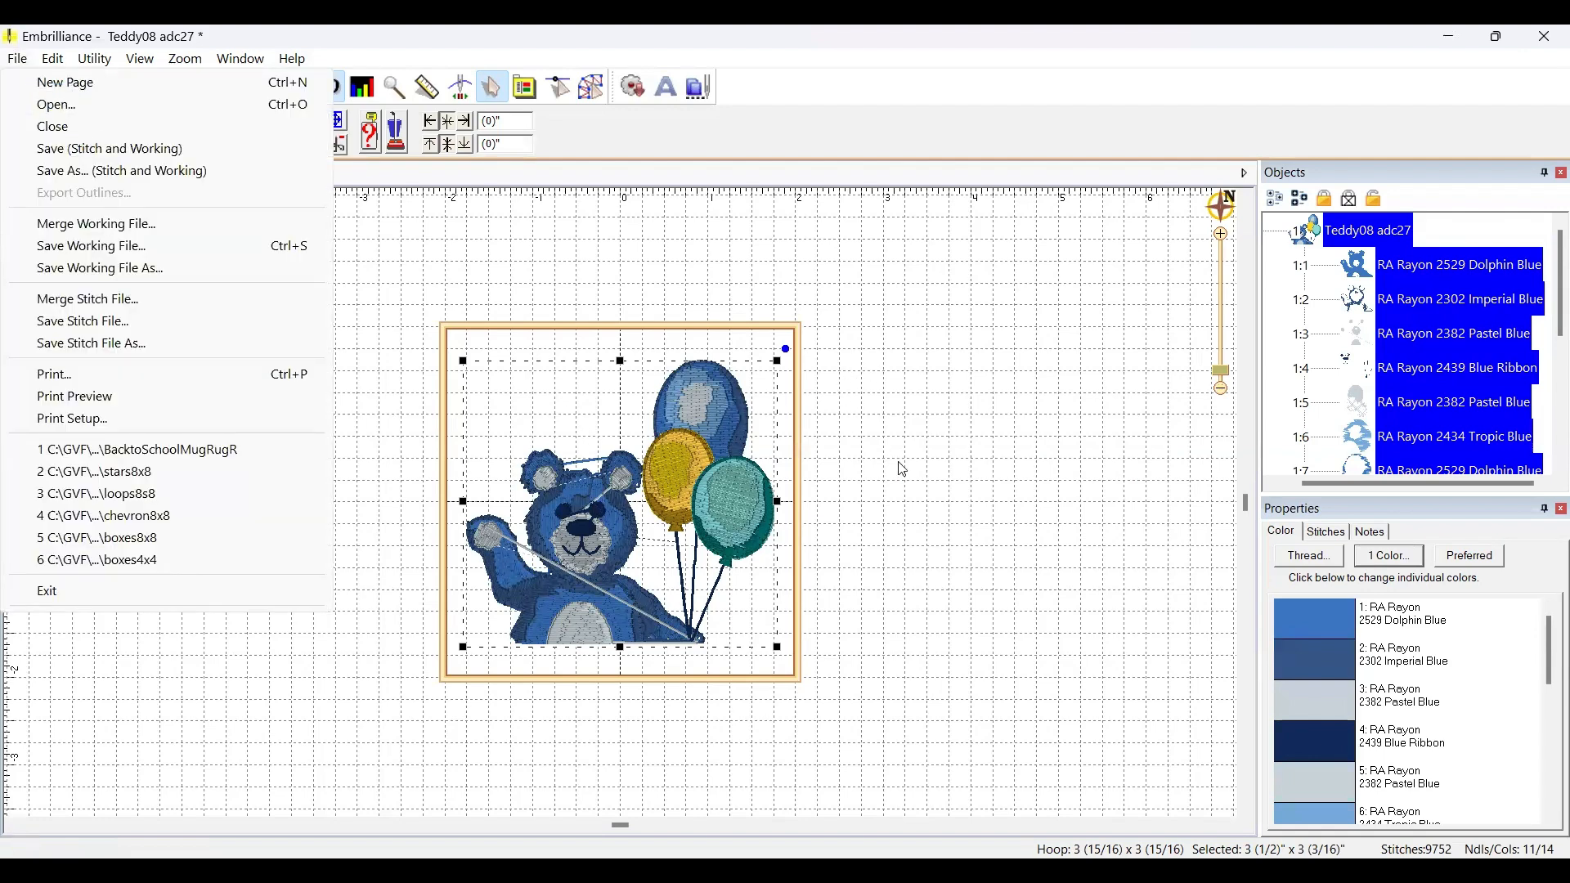
pyautogui.click(990, 550)
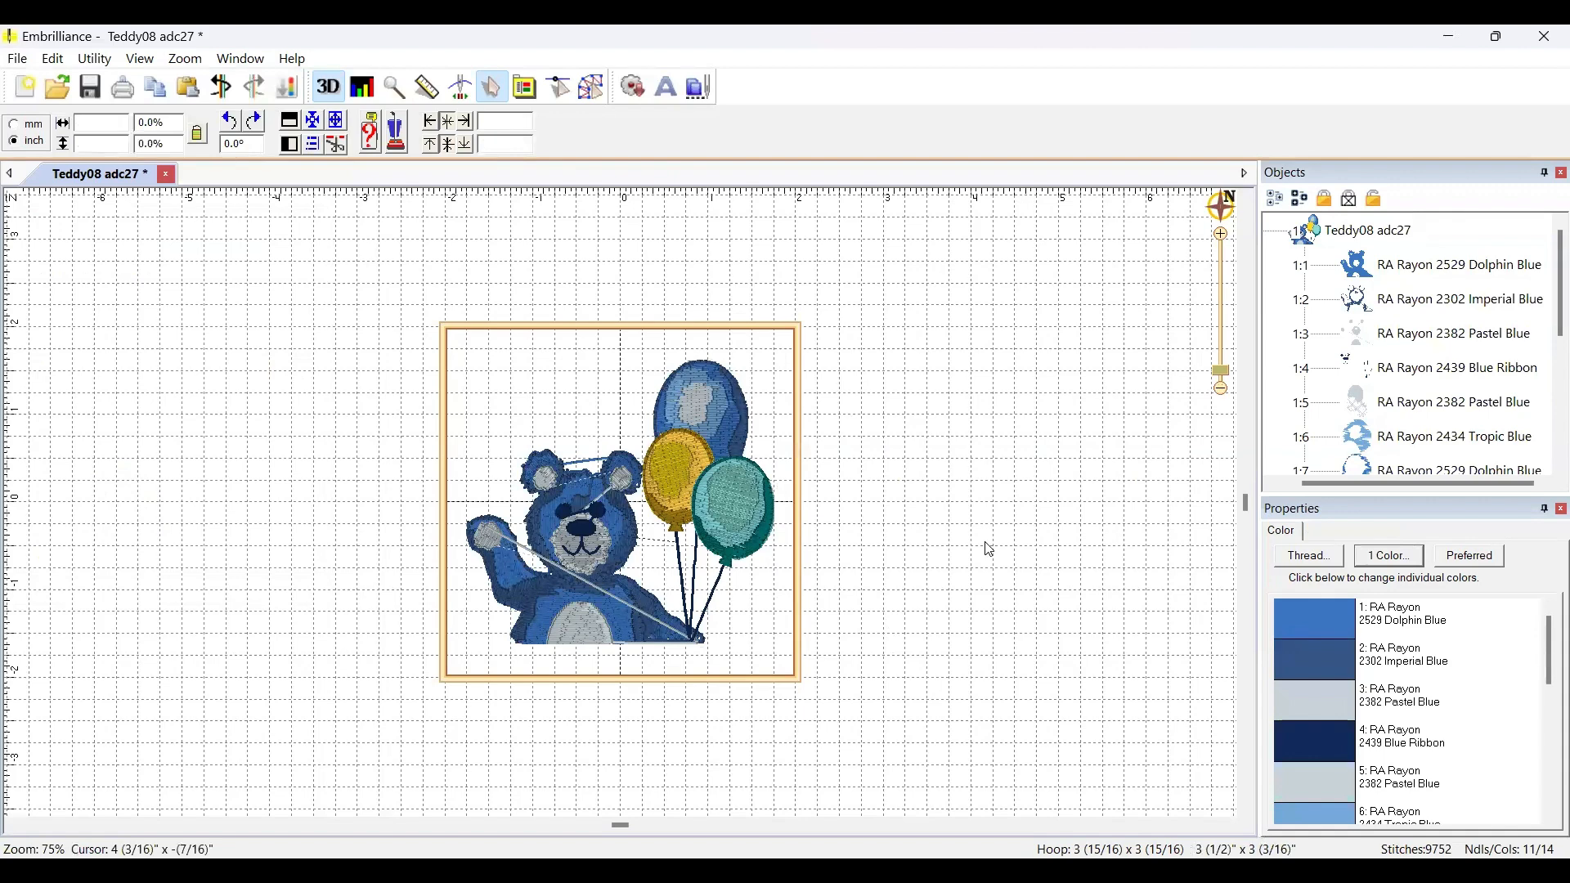
# Save the design as new stitch and working files named Bear Pocket Top in the Embrilliance folder inside GVF
pyautogui.click(20, 60)
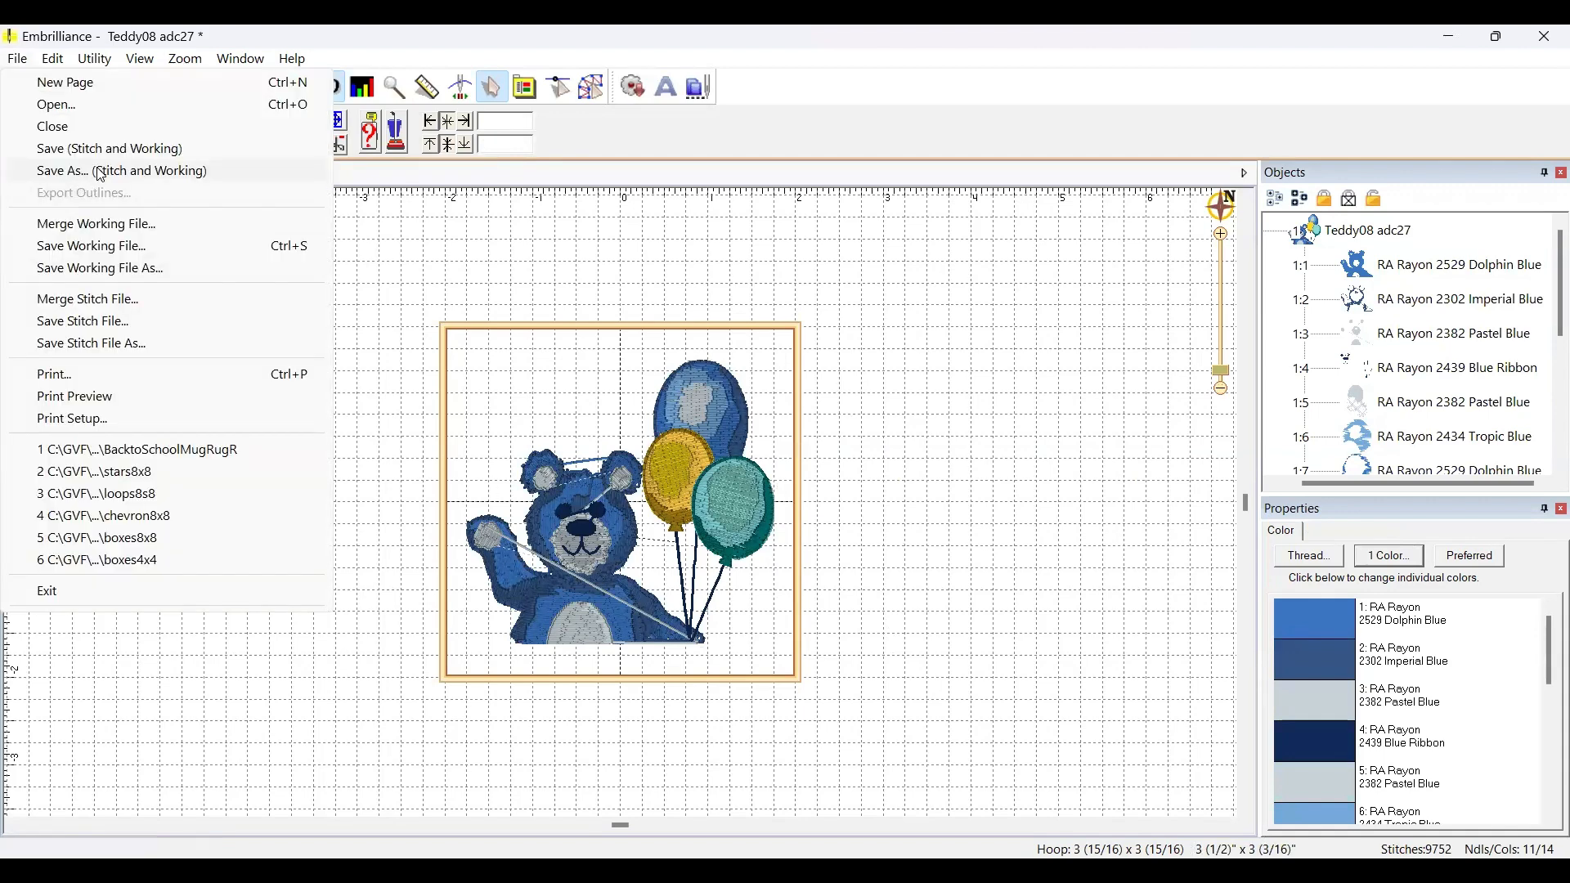
pyautogui.click(101, 175)
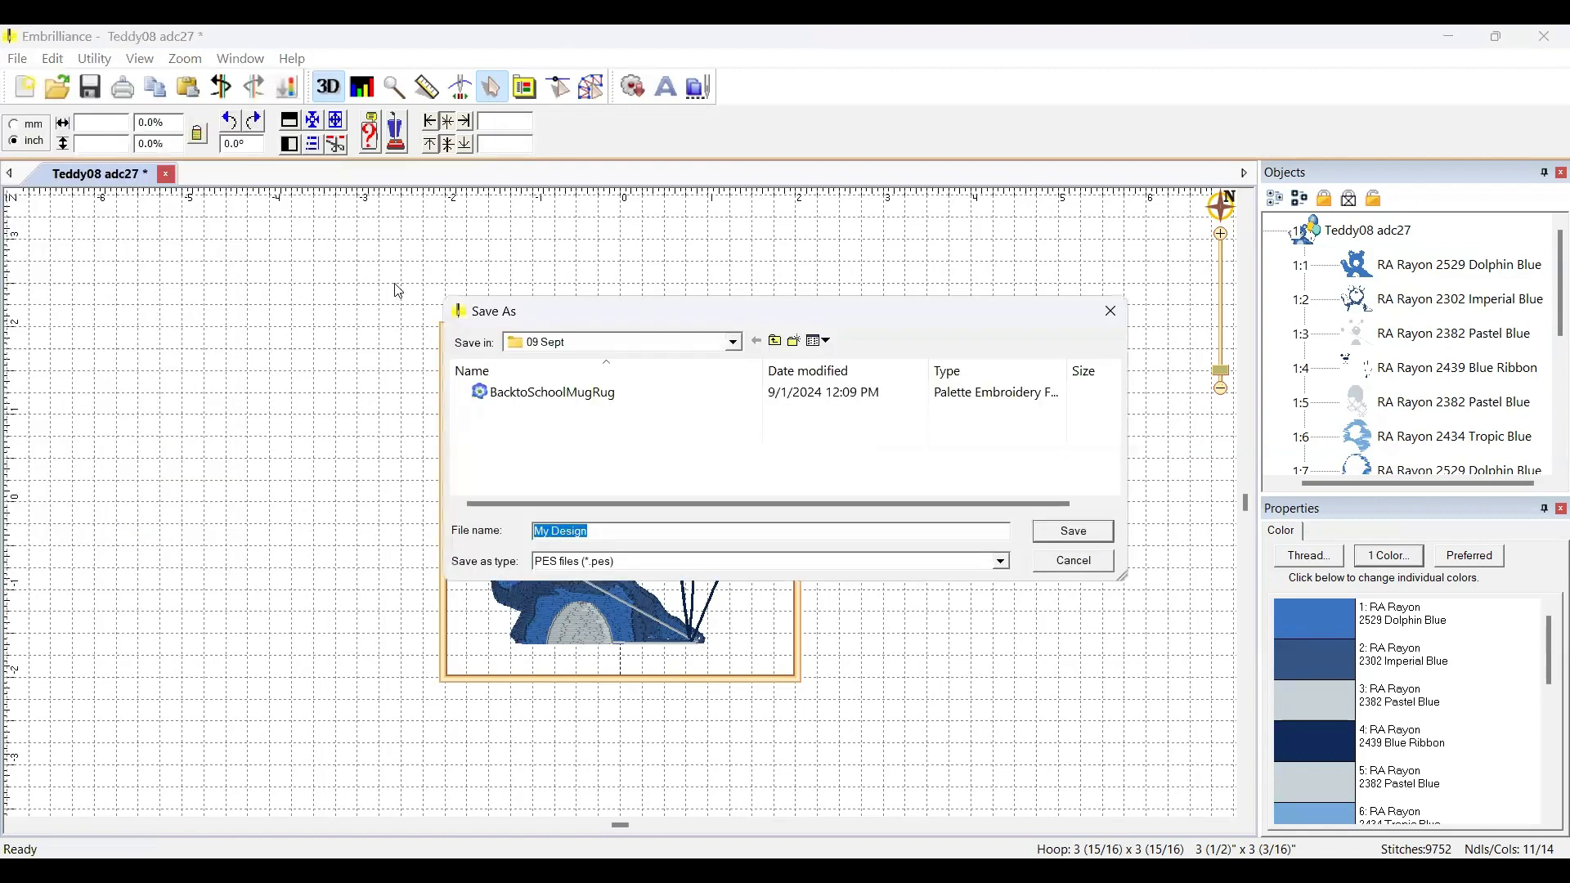
pyautogui.click(733, 342)
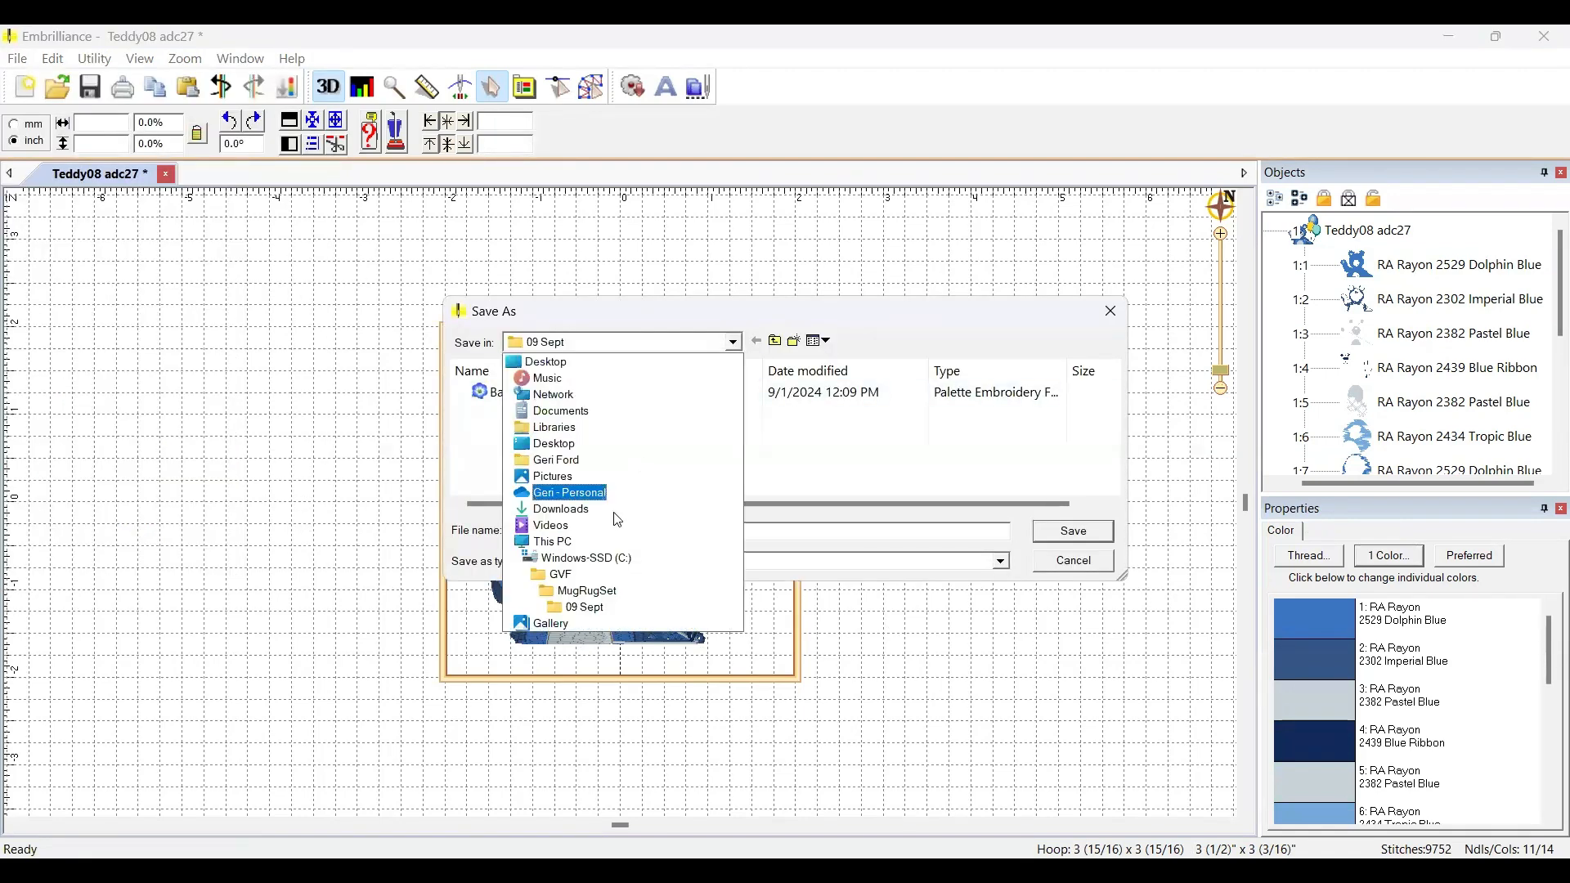
pyautogui.click(561, 575)
pyautogui.moveTo(1115, 397); pyautogui.dragTo(1115, 417)
pyautogui.doubleClick(645, 455)
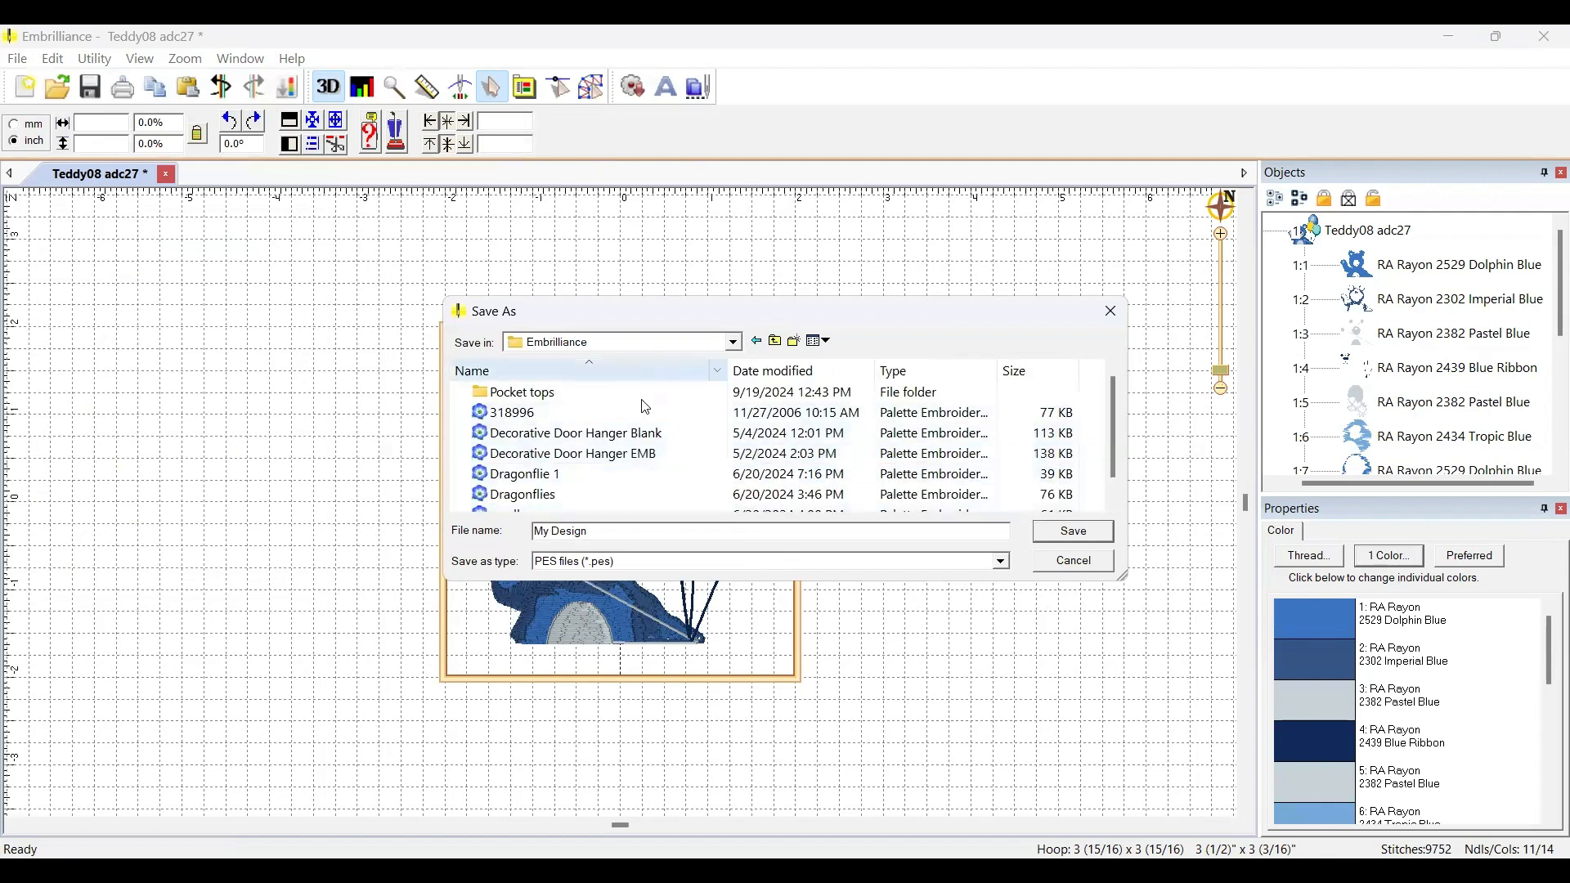
pyautogui.click(645, 394)
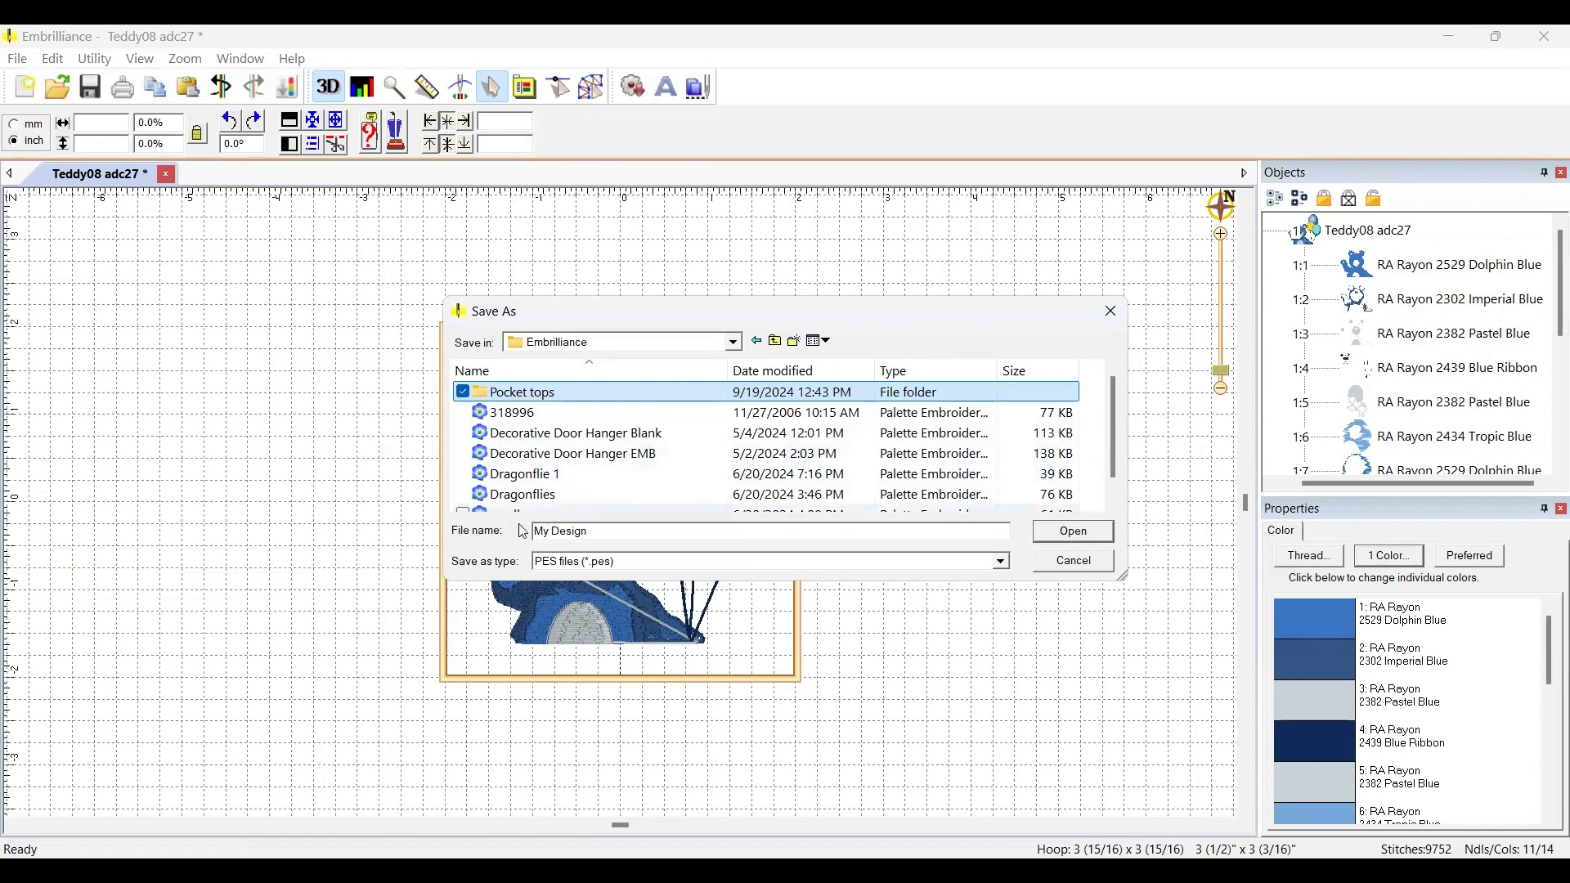
pyautogui.click(592, 508)
pyautogui.doubleClick(577, 533)
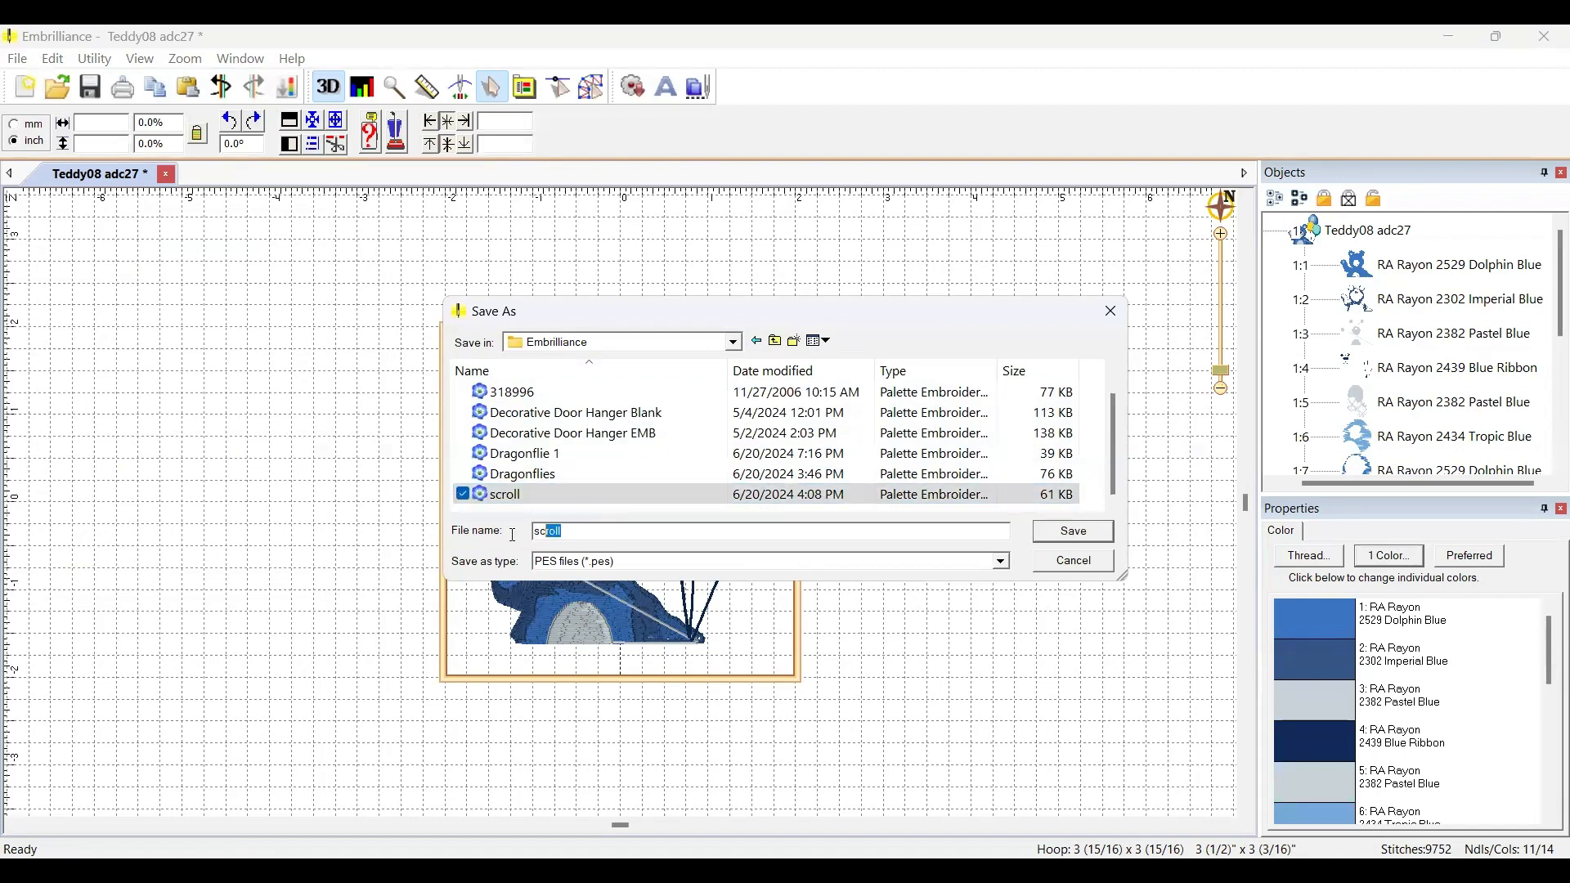
pyautogui.write('Bear Pocket Top')
pyautogui.press('Return')
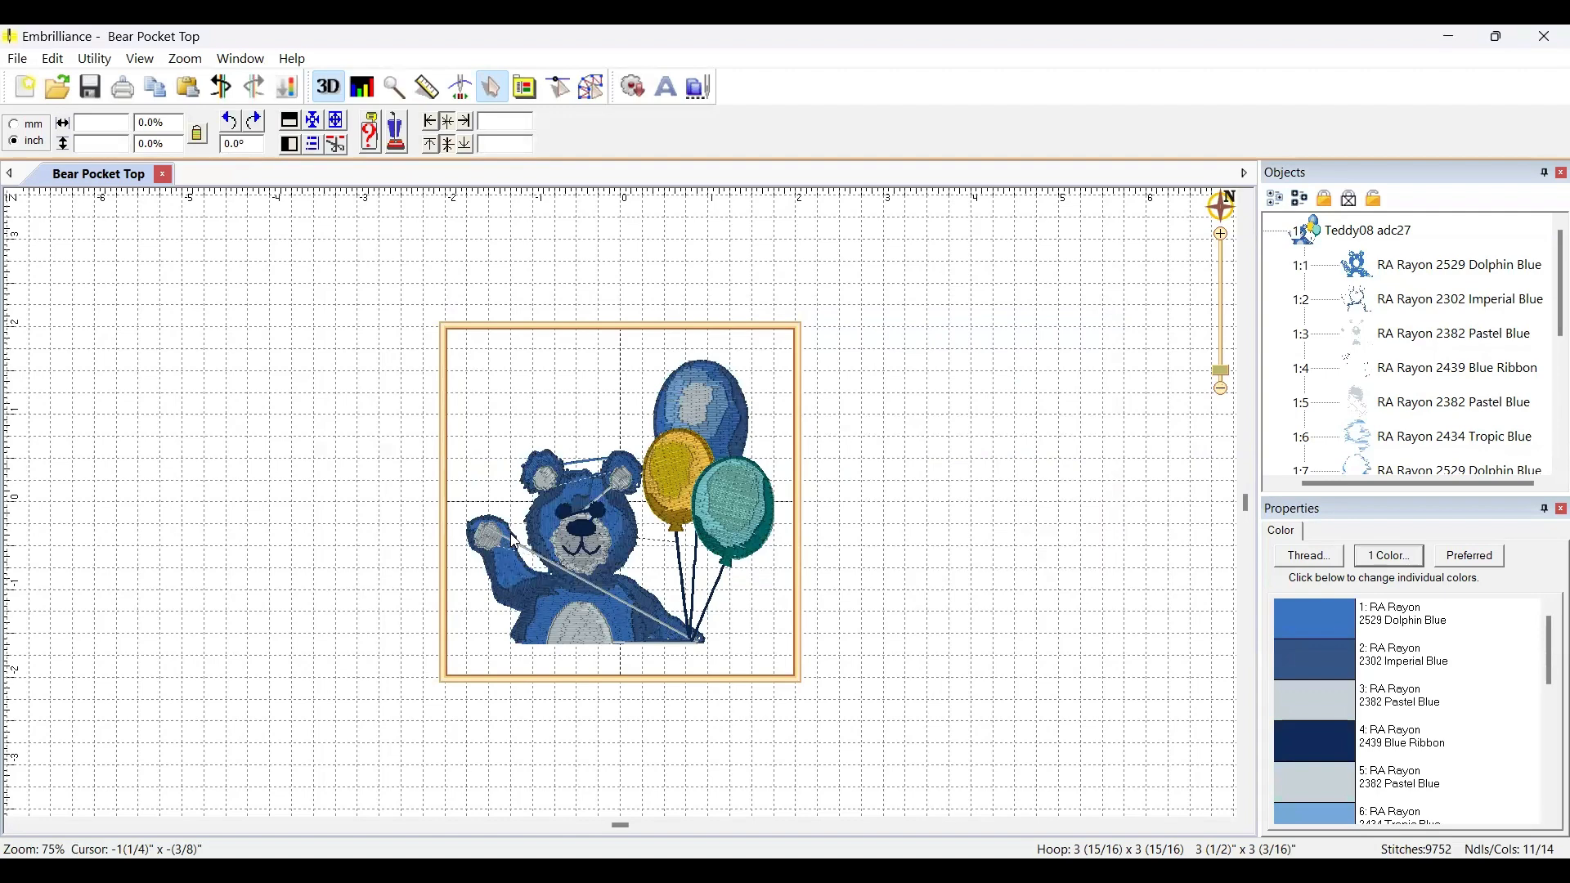
# Save a PES stitch file copy named Bear Pocket Top to the aaa folder on the USB drive (D:)
pyautogui.click(17, 59)
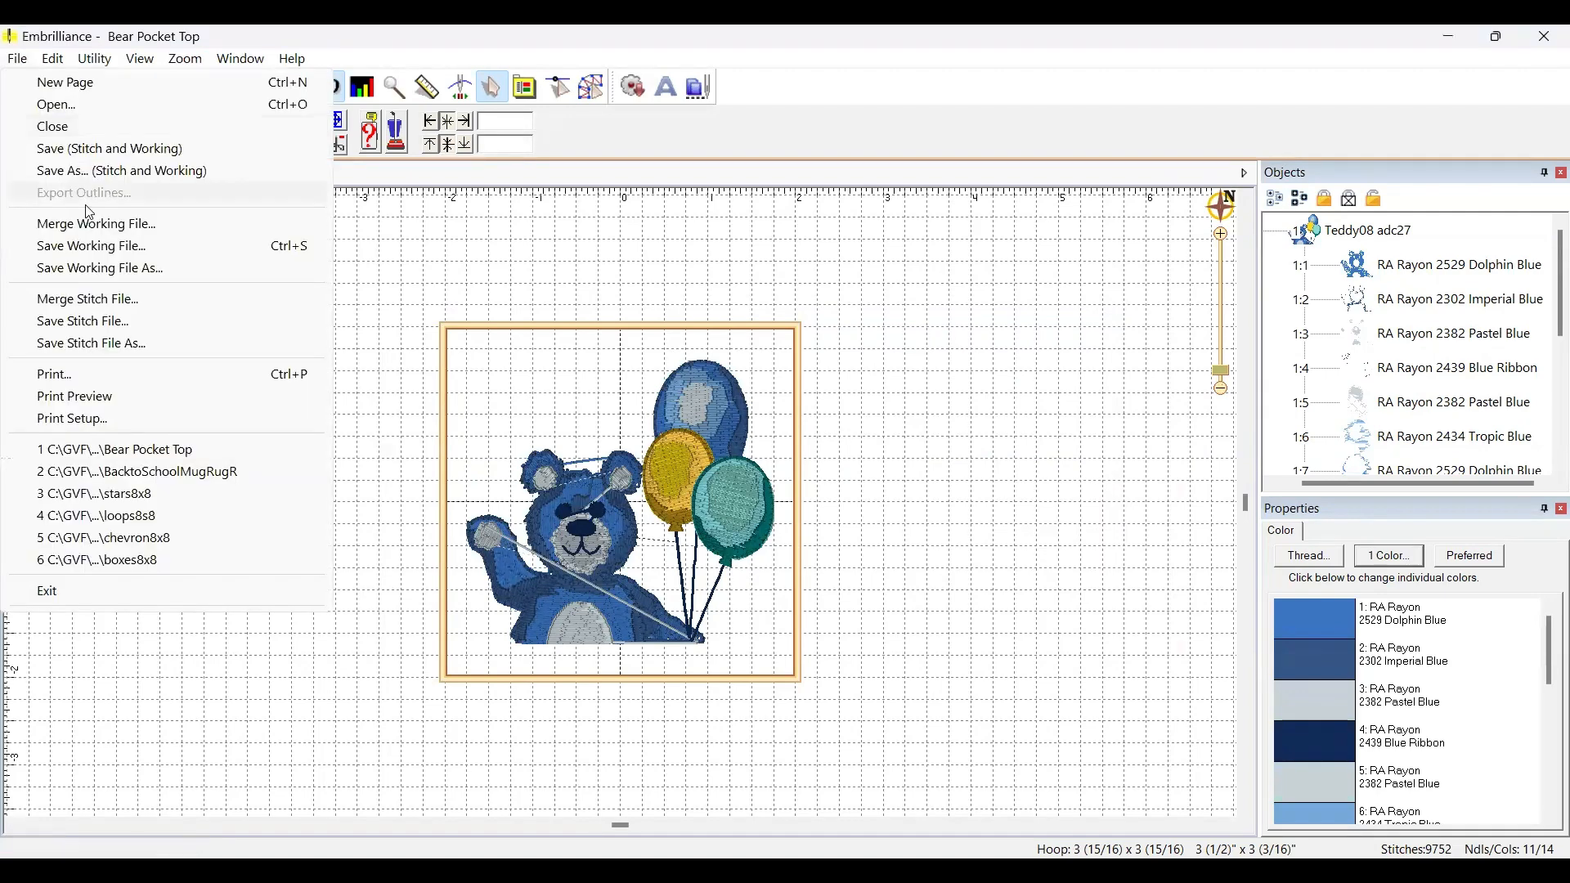
pyautogui.click(111, 350)
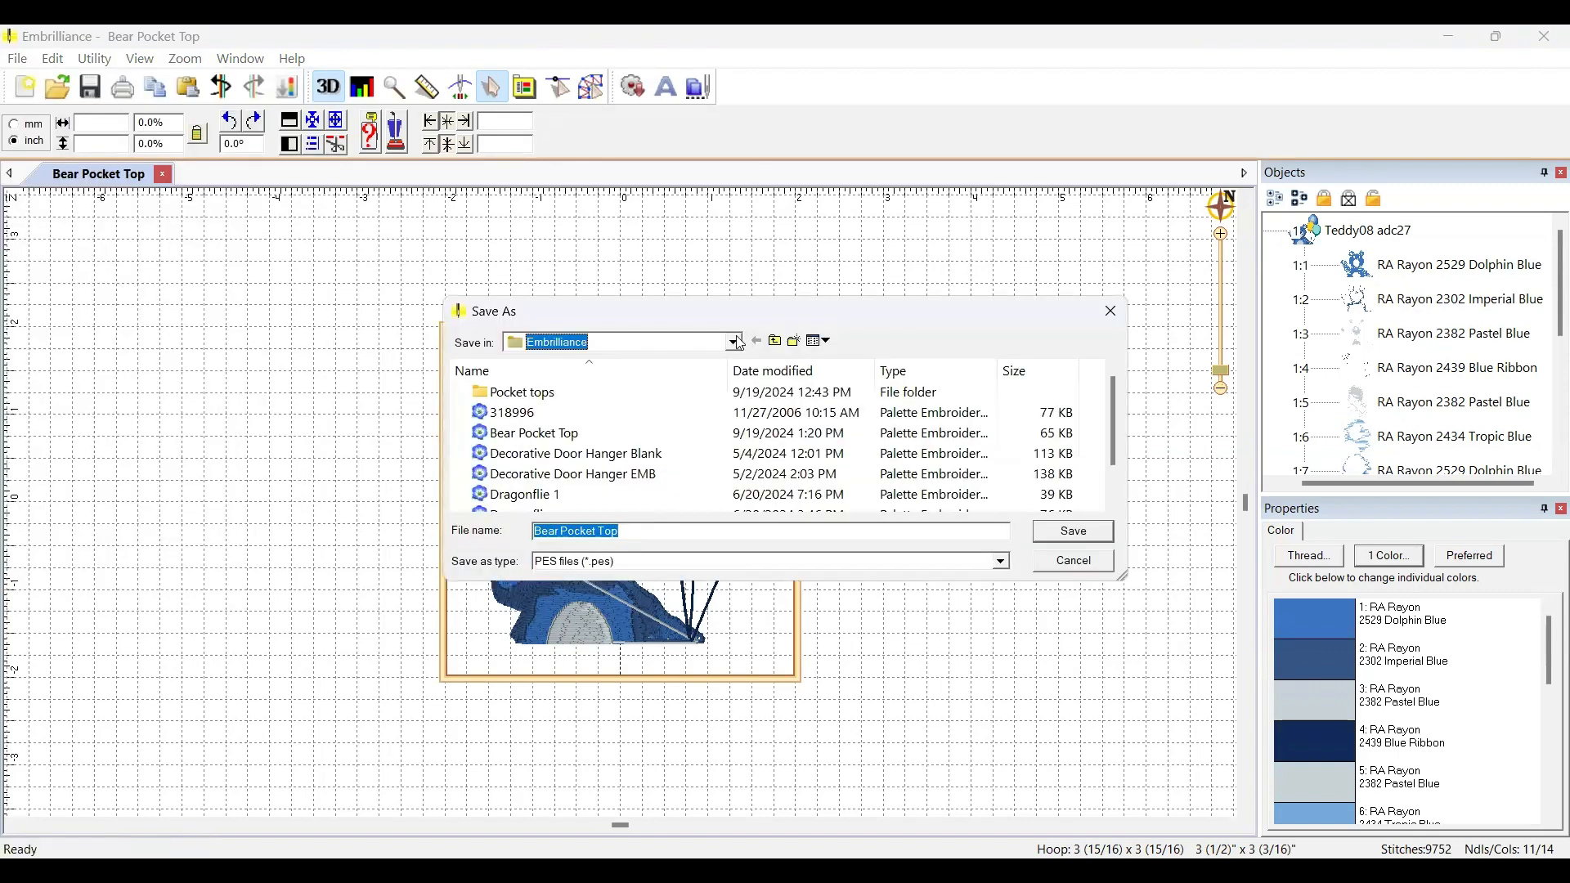
pyautogui.click(733, 342)
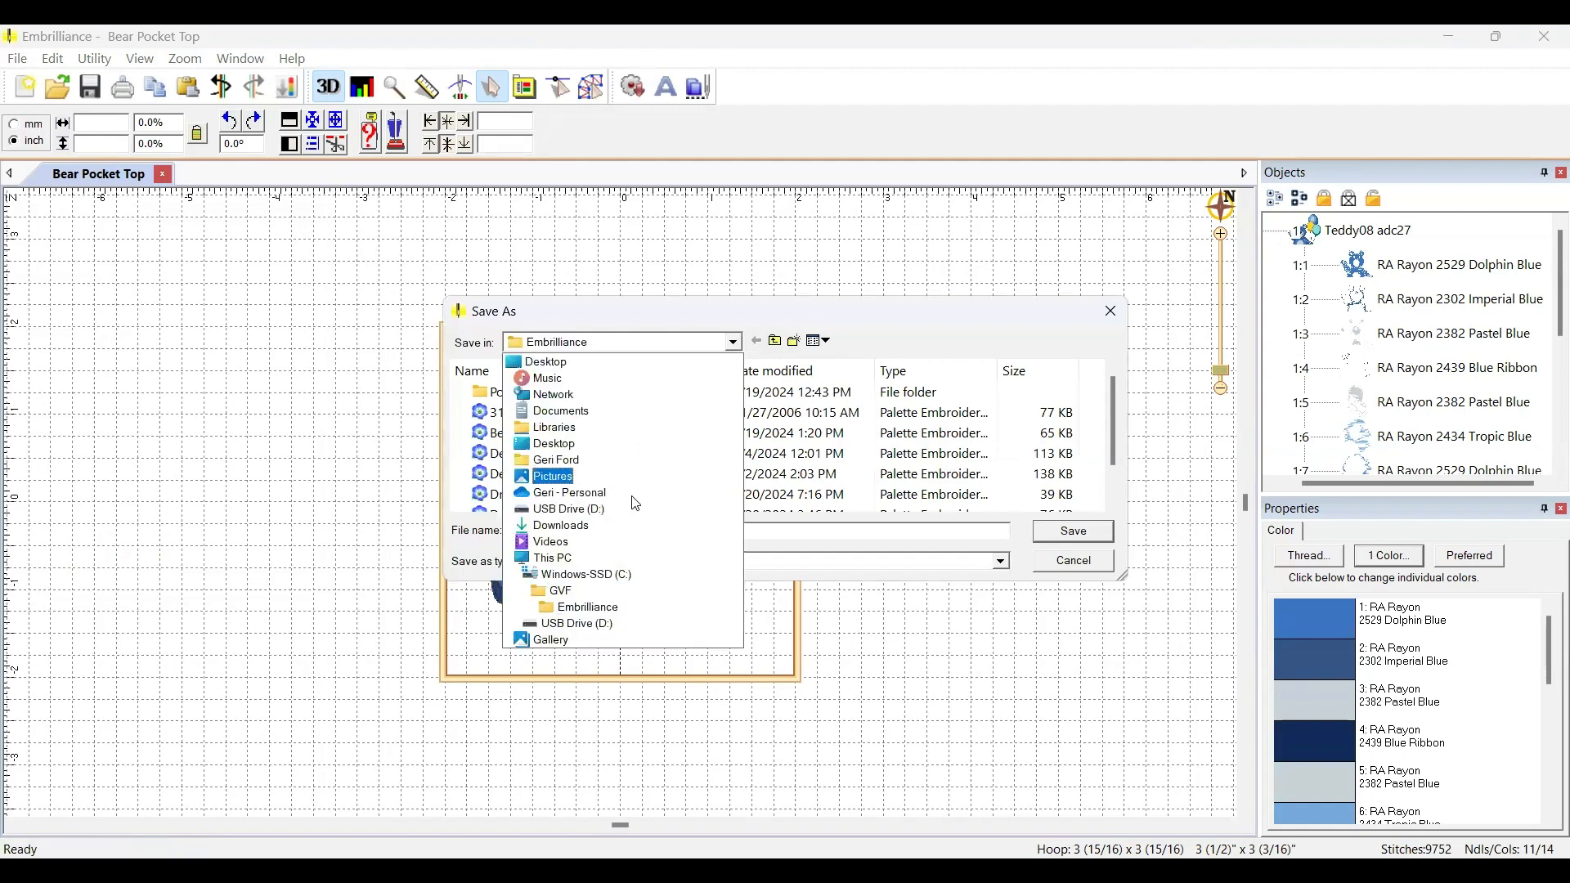
pyautogui.click(594, 626)
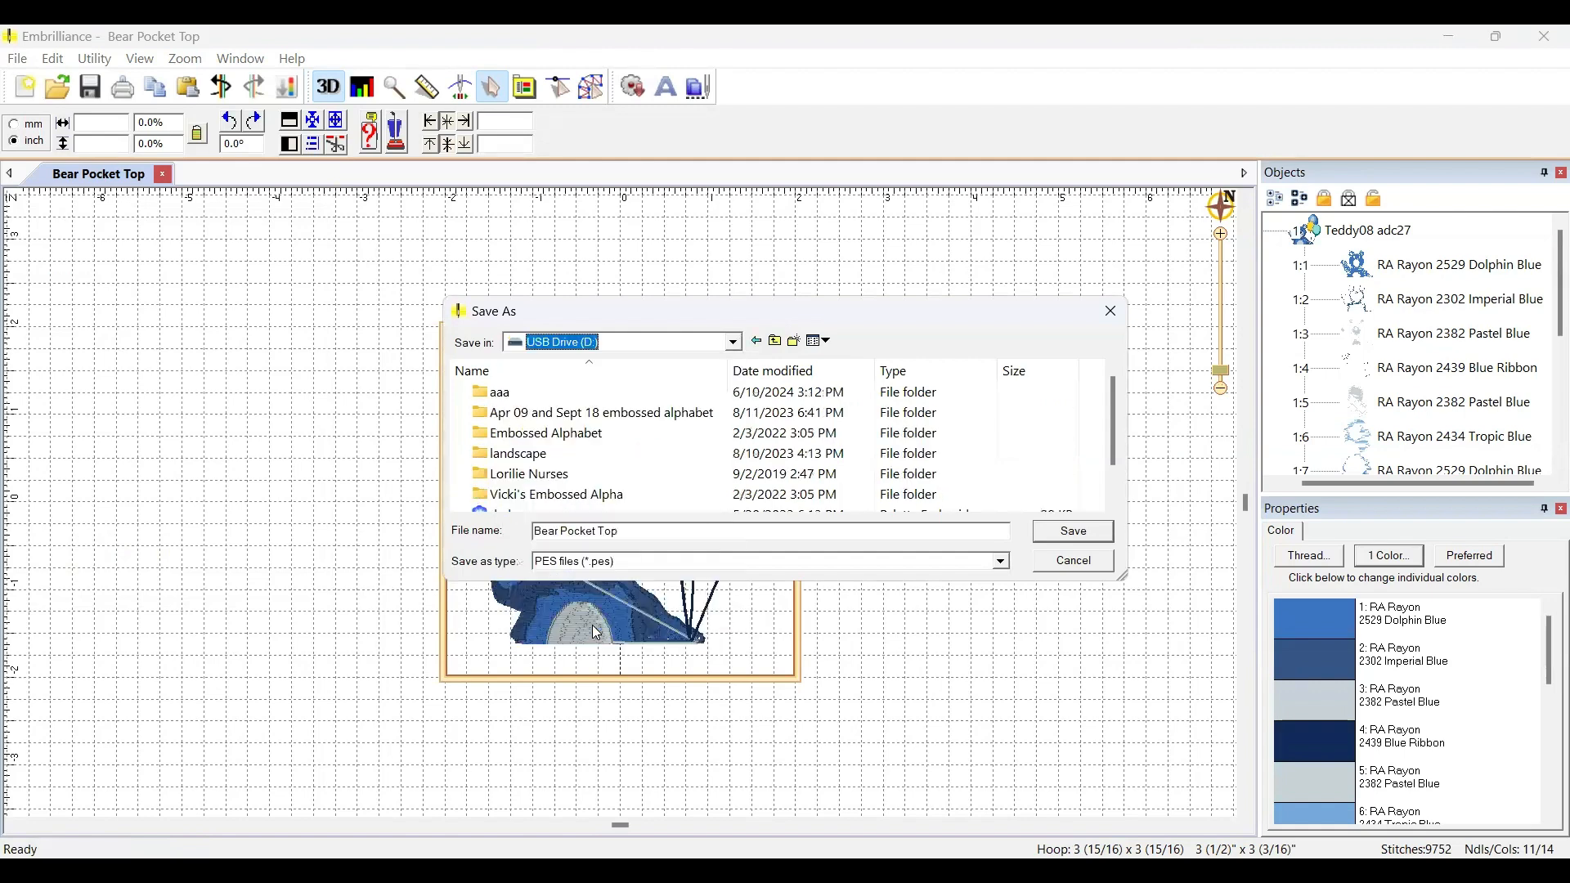
pyautogui.doubleClick(506, 395)
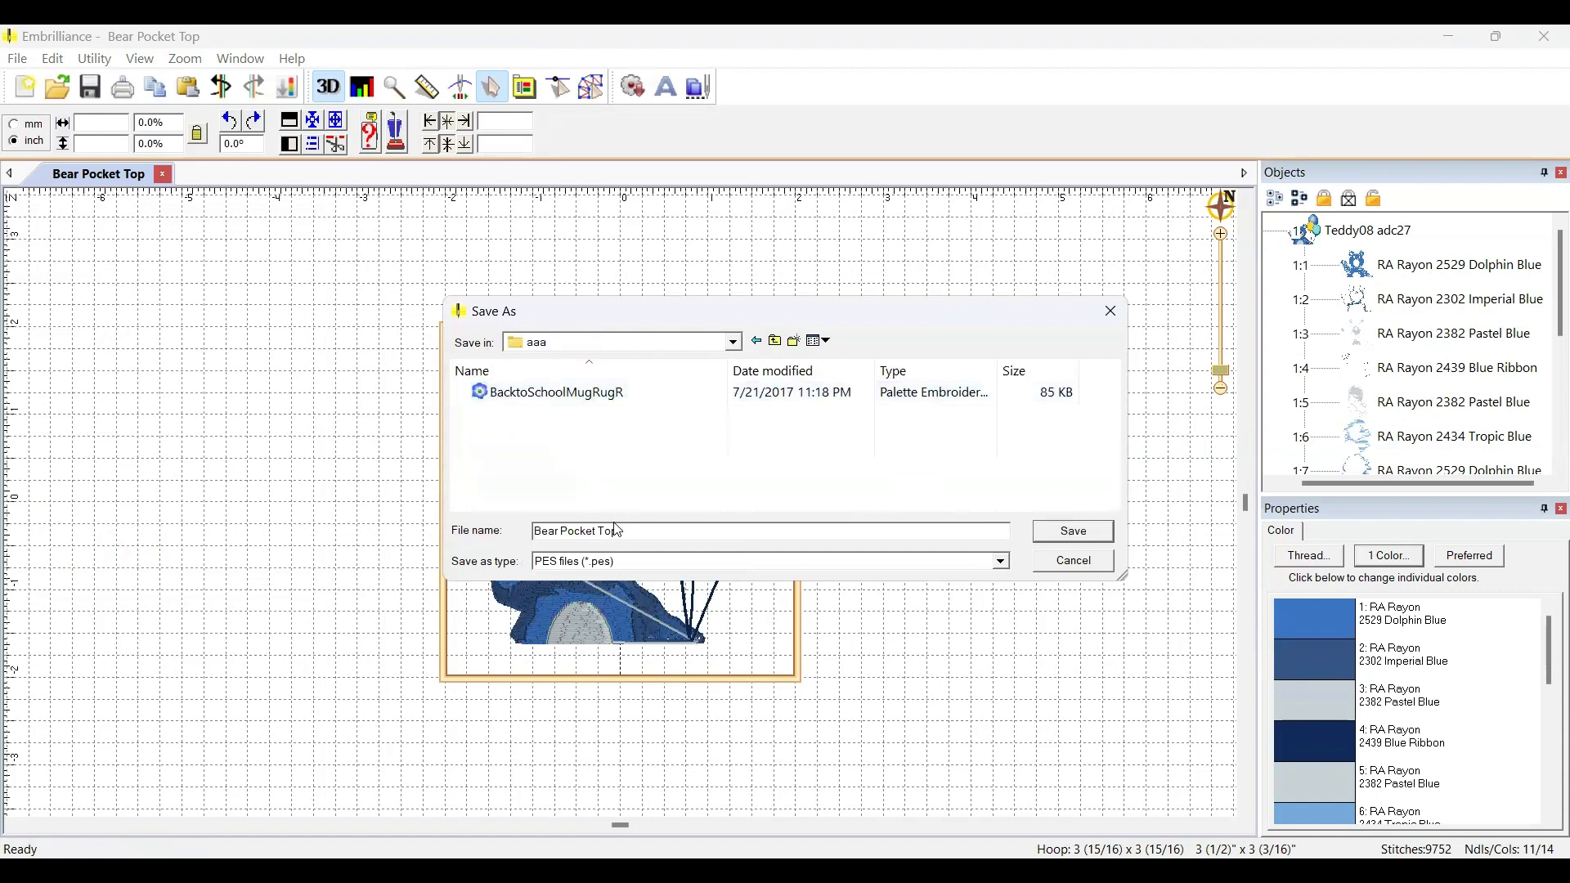
pyautogui.click(1075, 532)
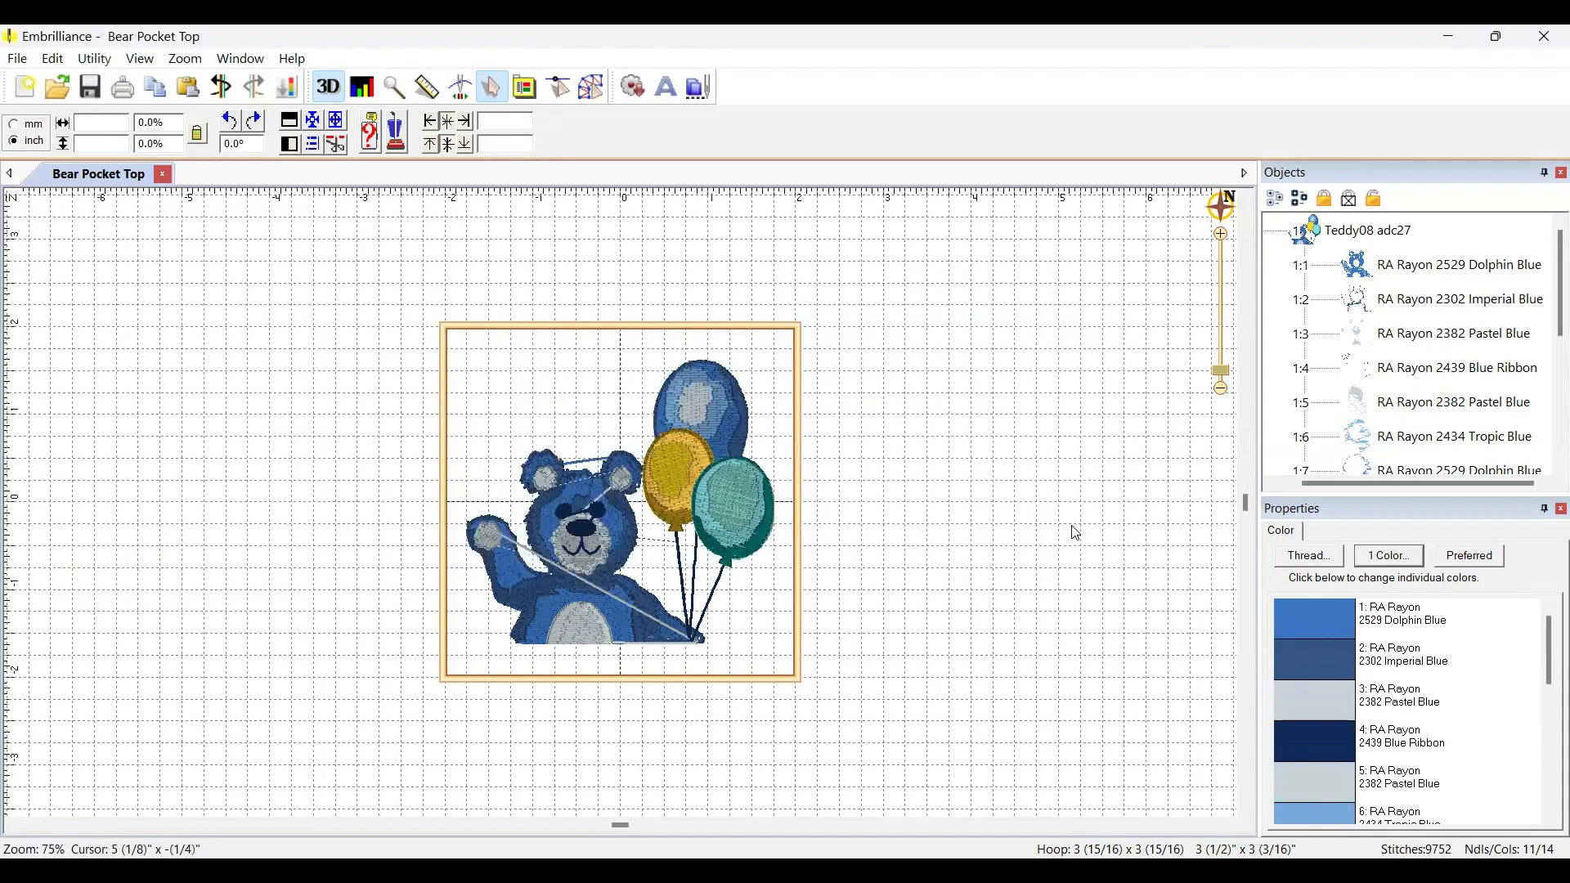